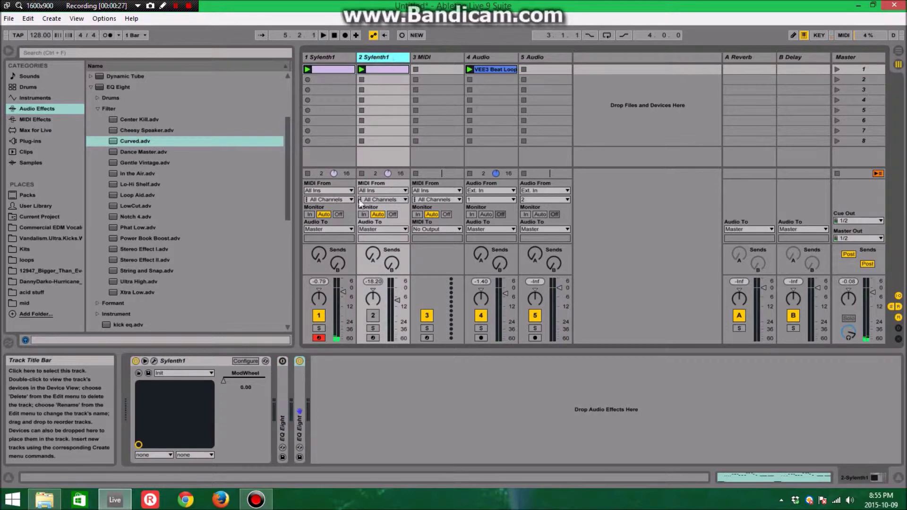
Deactivate track 1, activate track 2 and open the Sylenth1 plug-in window of track 2
click(319, 315)
click(372, 315)
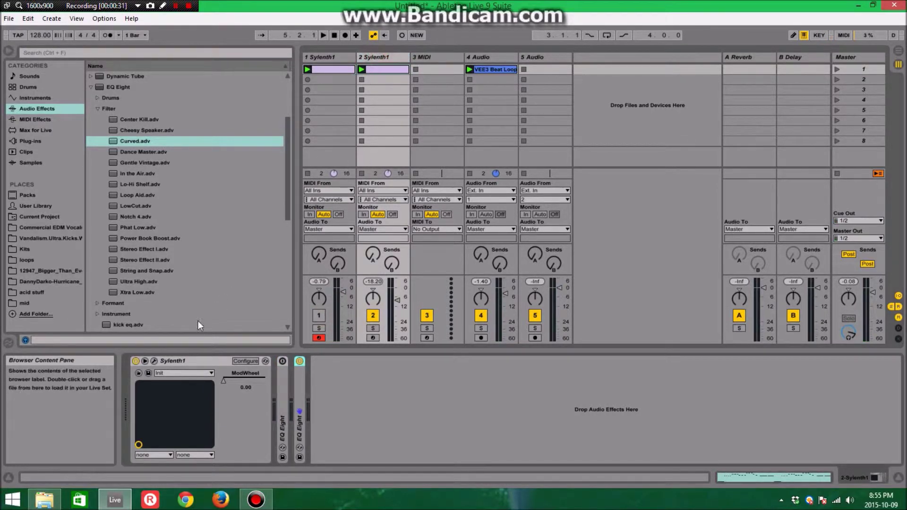
key(ctrl+alt+p)
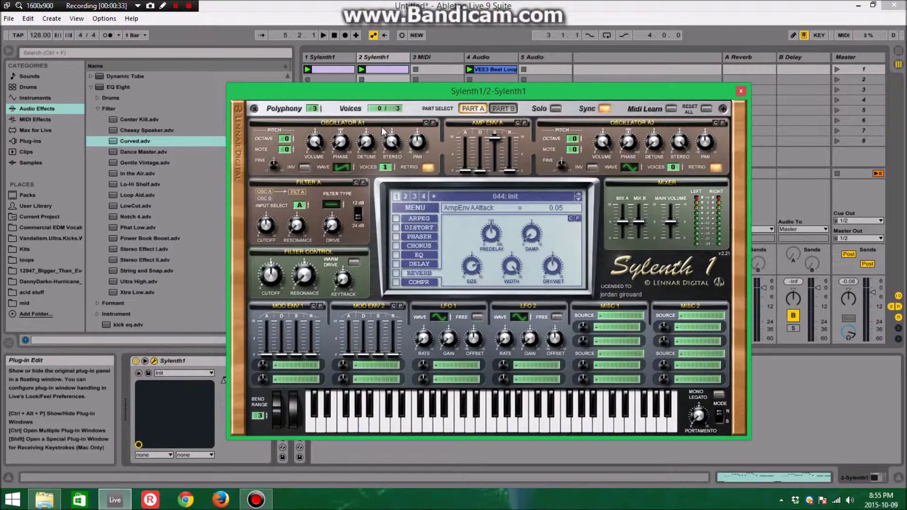
Insert a preset in Sylenth1 and move the plug-in window a little higher
click(417, 207)
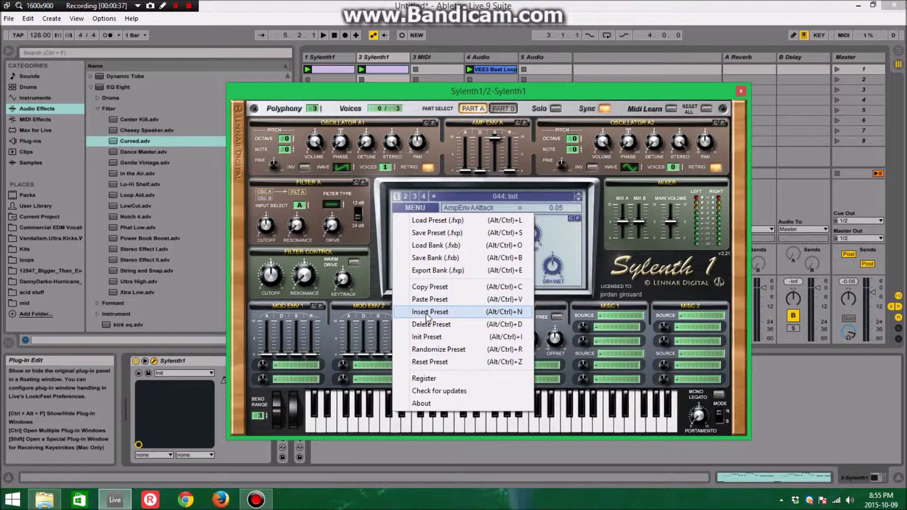
click(427, 313)
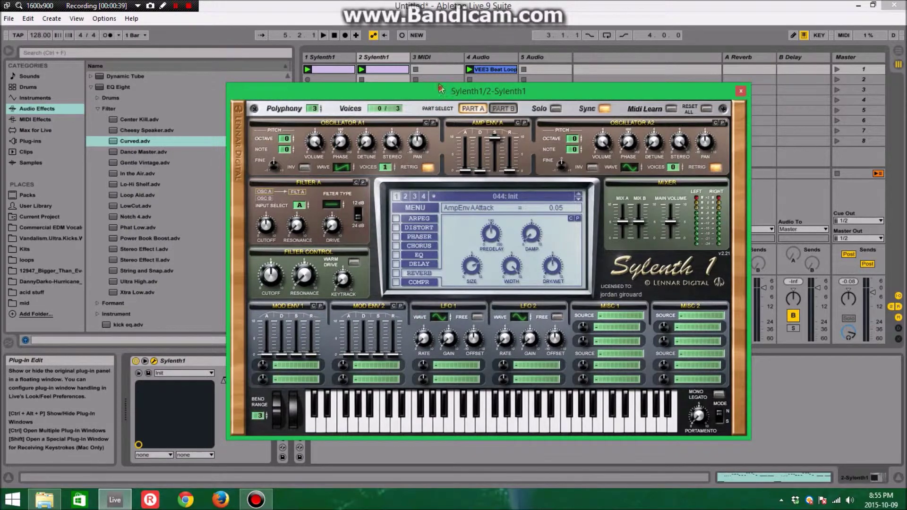
drag(440, 89, 434, 64)
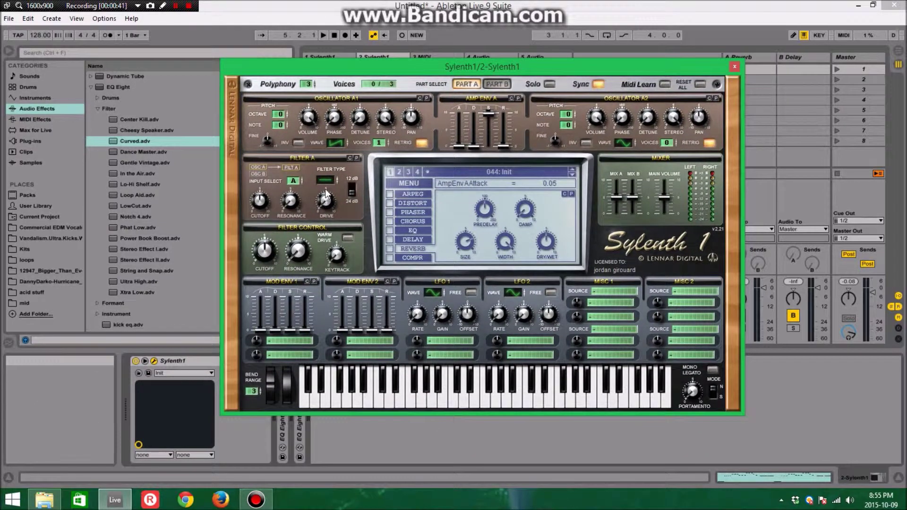
Set oscillator A1 to 8 voices, retrigger off, octave +1, detune 4.48 and pan -1.24
drag(379, 143, 405, 120)
click(418, 143)
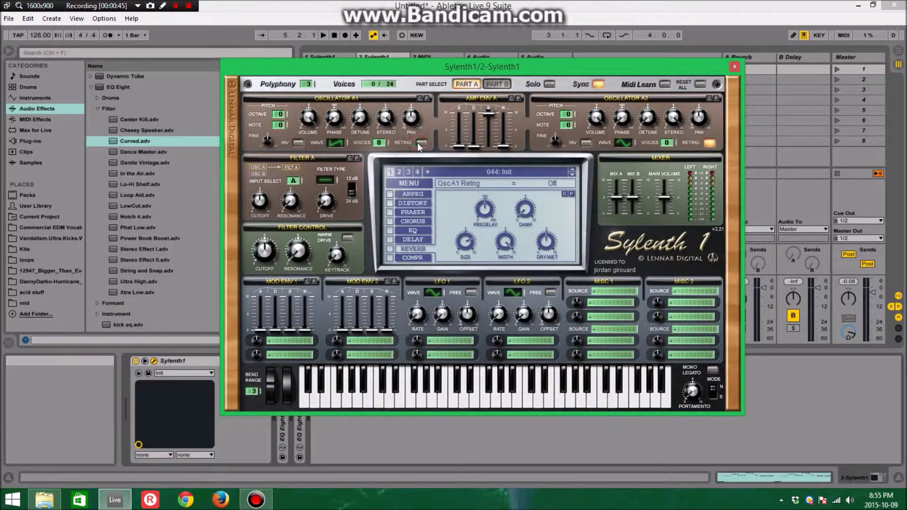
click(286, 113)
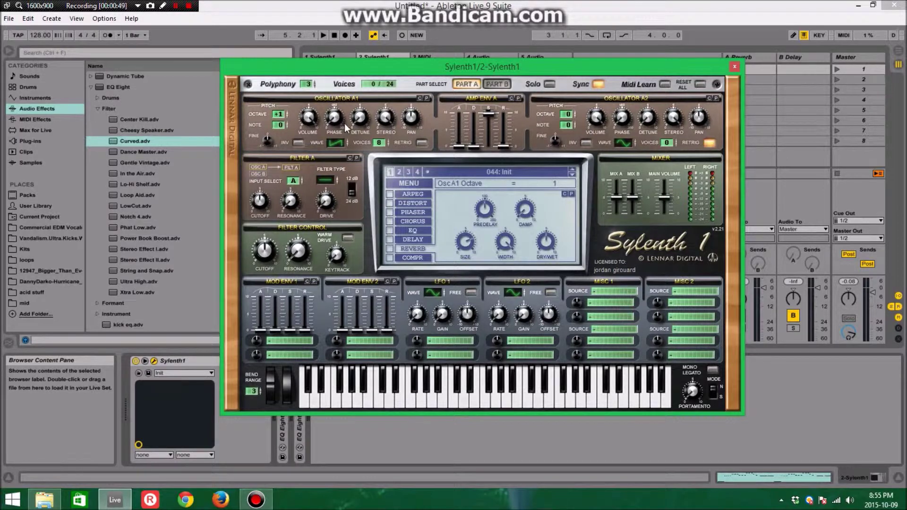
mouse_move(359, 122)
mouse_down()
mouse_move(362, 77)
mouse_move(368, 87)
mouse_move(352, 119)
mouse_up()
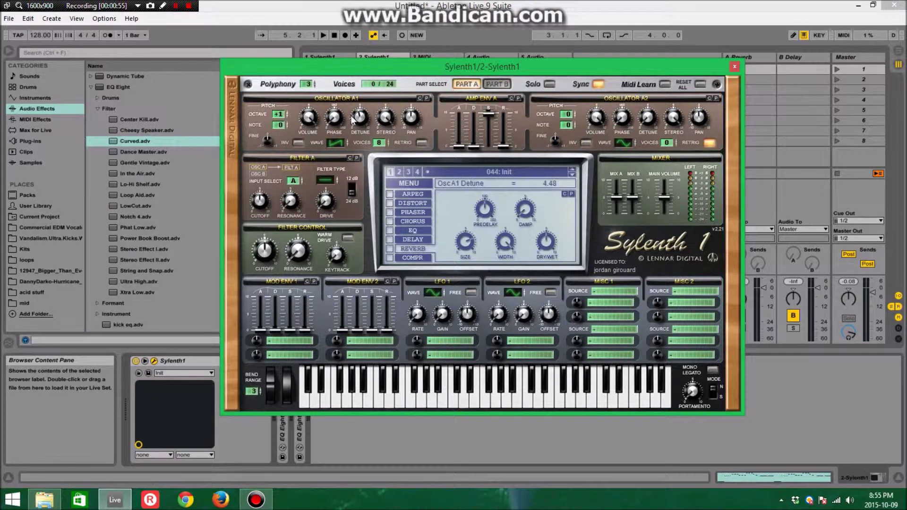
click(413, 118)
drag(410, 118, 407, 121)
Set filter A to Lowpass, and give oscillator A2 the settings of oscillator A1 but with pan 1.24
click(321, 183)
click(326, 177)
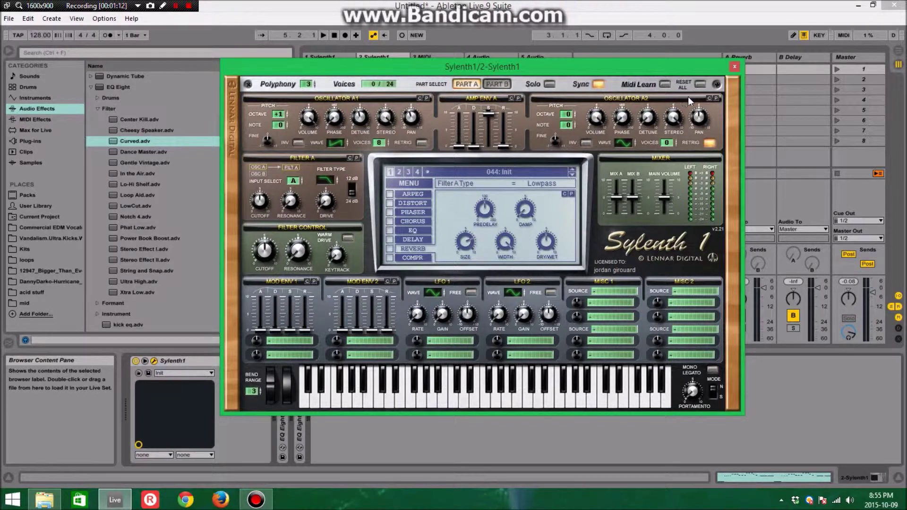
click(717, 99)
drag(709, 118, 707, 120)
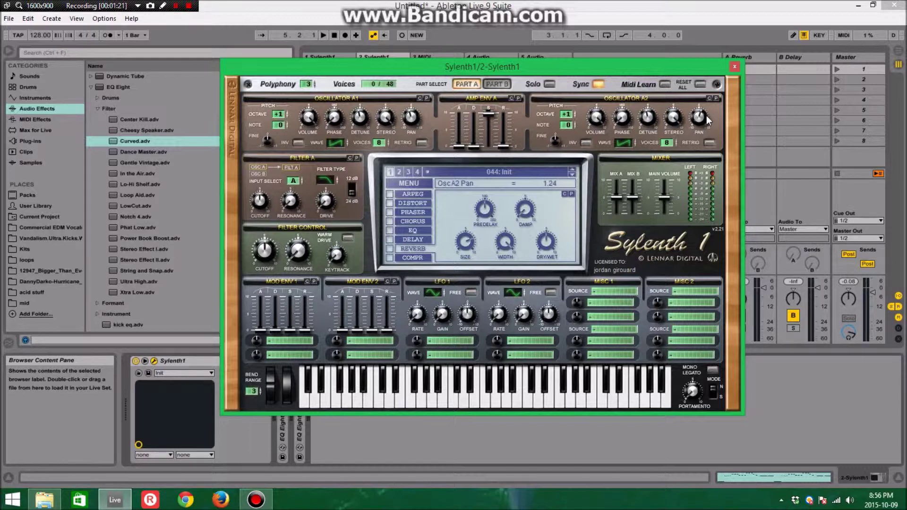
click(410, 118)
drag(604, 69, 602, 58)
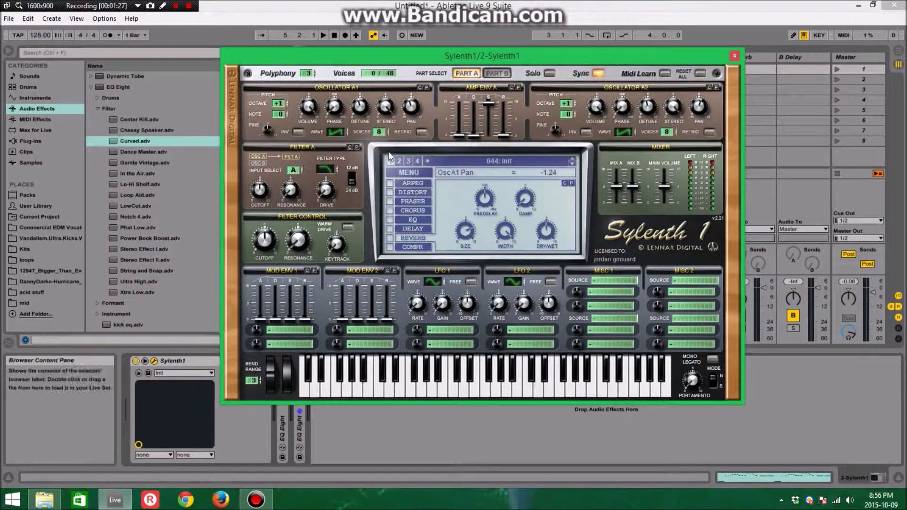
Switch to Part B and set the octave of oscillators B1 and B2 to -1
click(495, 73)
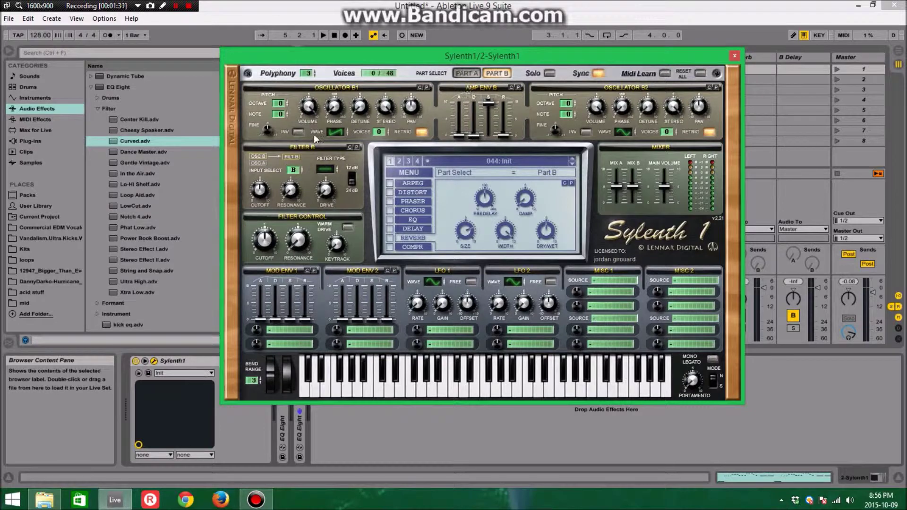
click(287, 105)
click(575, 105)
Set oscillator B1 to 8 voices with retrigger off, match its detune to Part A and set its pan to -1.24
drag(380, 132, 383, 117)
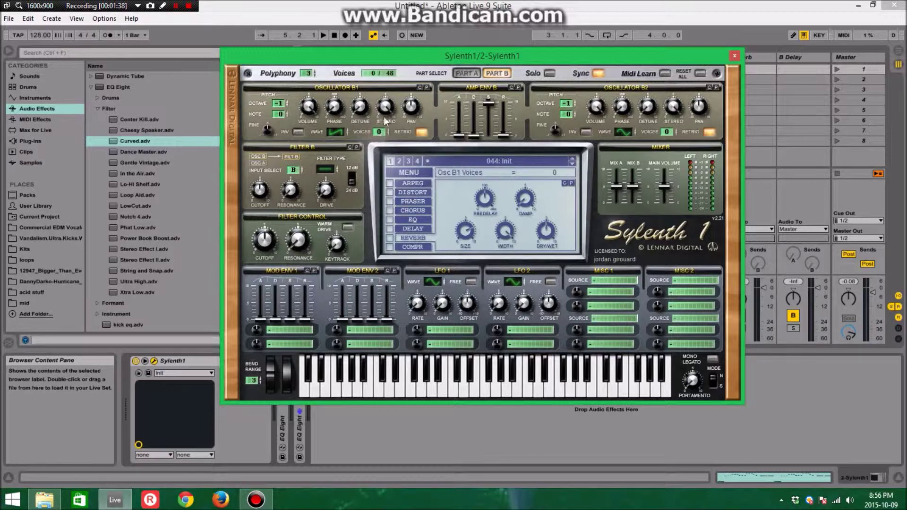
click(422, 133)
drag(363, 110, 372, 70)
click(460, 74)
click(496, 73)
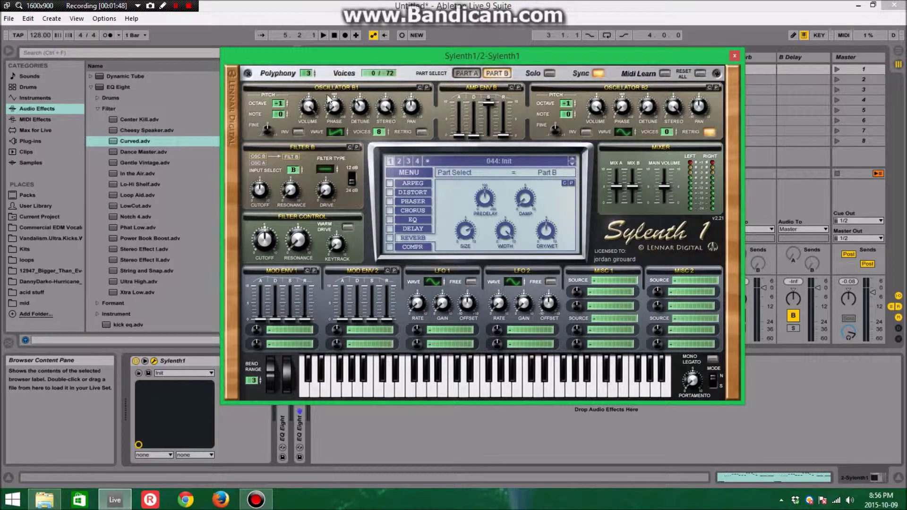
click(412, 108)
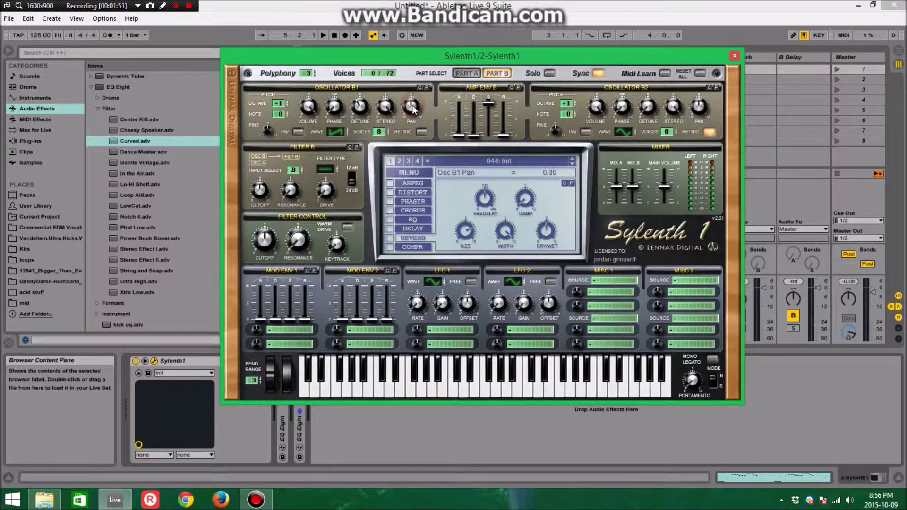
drag(411, 110, 410, 111)
Paste oscillator B1's settings into oscillator B2, pan B2 to the right side, and set filter B to Lowpass
click(716, 87)
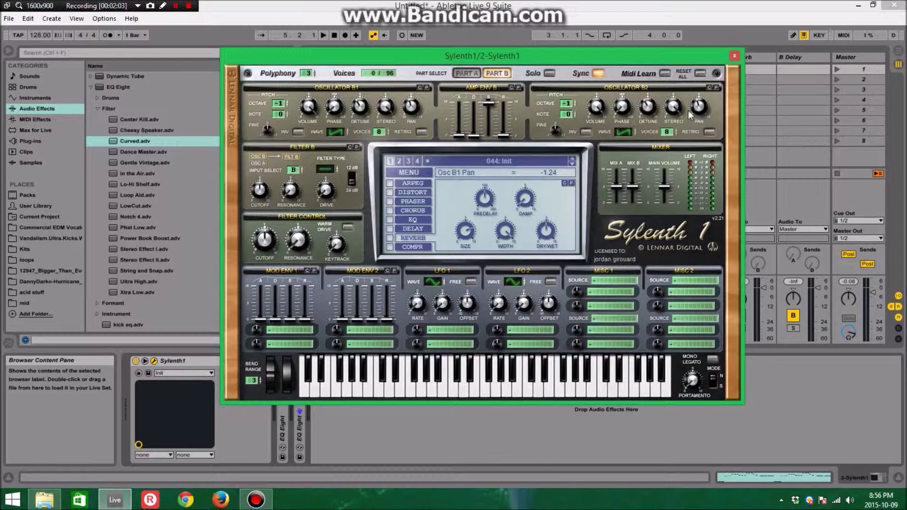
drag(700, 108, 709, 109)
click(327, 171)
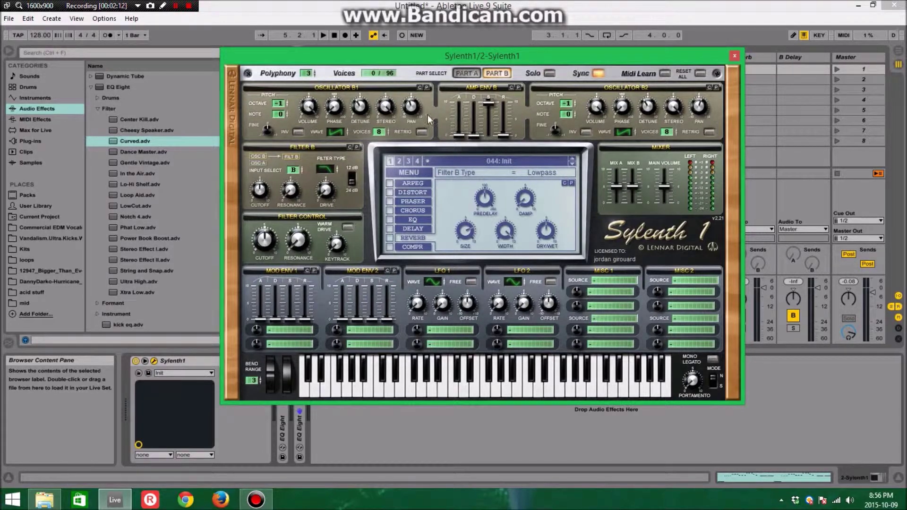
click(404, 390)
Return to Part A and set the filter A cutoff to 435.43 Hz while auditioning notes
click(464, 73)
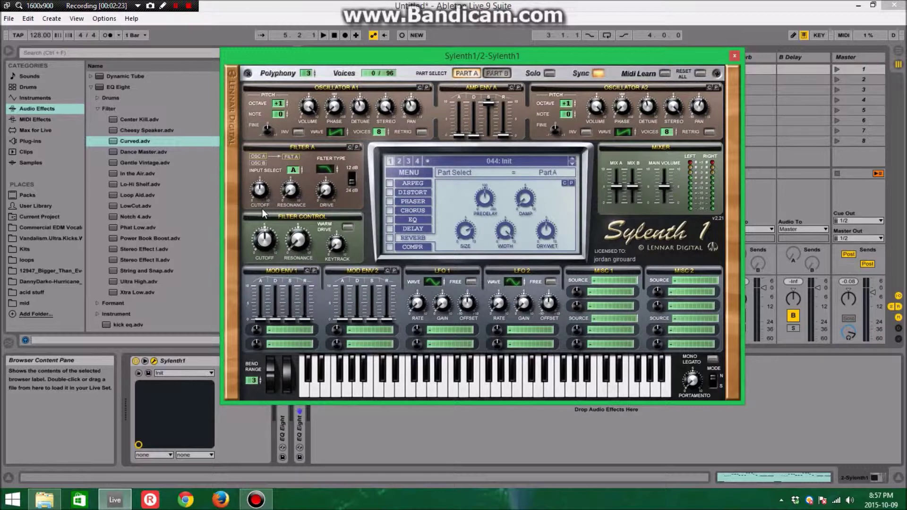
click(354, 389)
drag(260, 186, 265, 184)
click(402, 390)
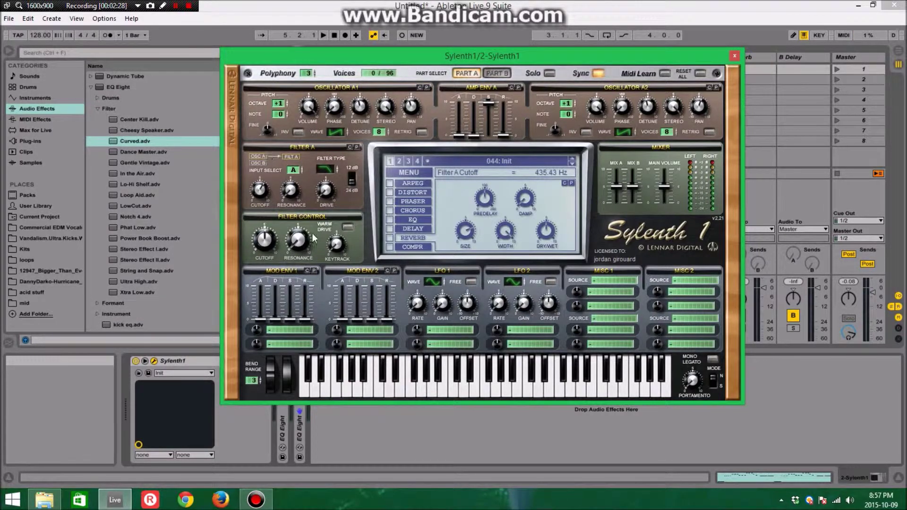
click(506, 390)
click(425, 387)
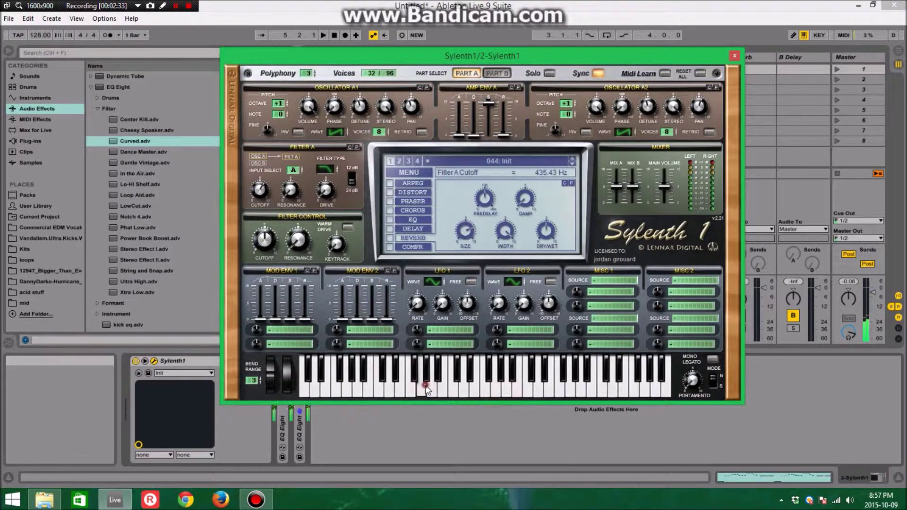
Route Mod Env 1 to Cutoff AB, set its decay to 2.24 and audition the sound
click(282, 331)
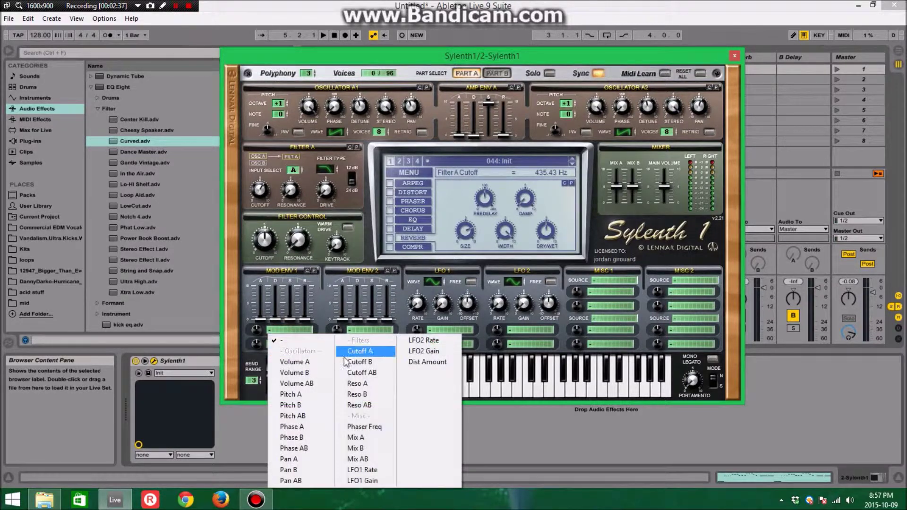
click(362, 374)
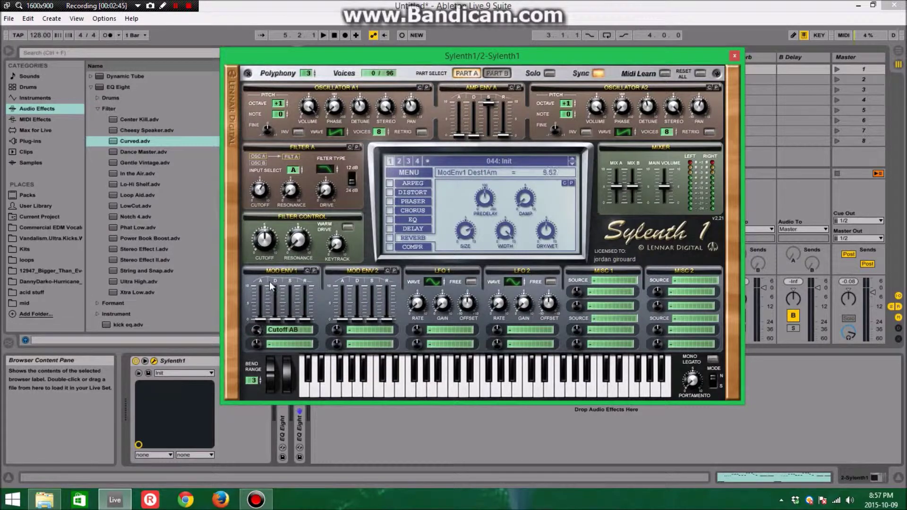
drag(277, 316, 280, 304)
drag(291, 296, 293, 293)
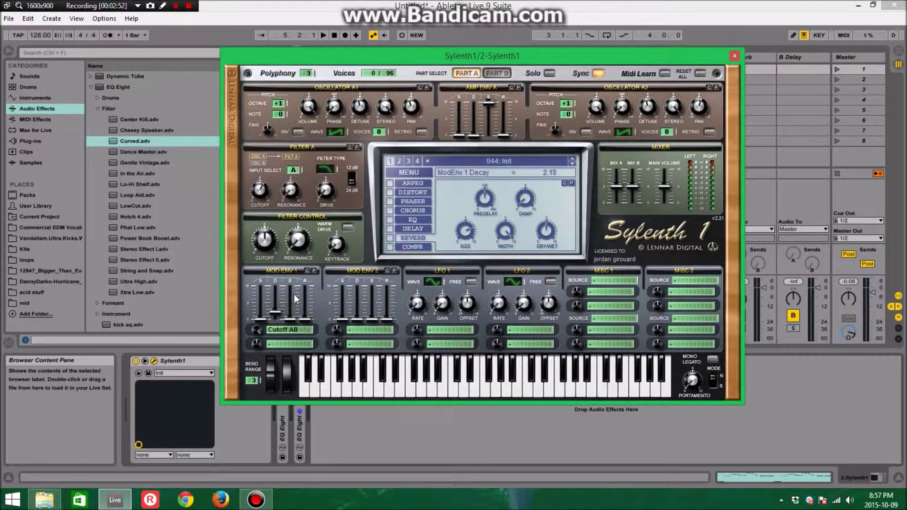
click(433, 389)
click(420, 390)
Assign ModWheel as the Misc 1 source for Cutoff AB with an amount of 10.00 and audition it
click(599, 279)
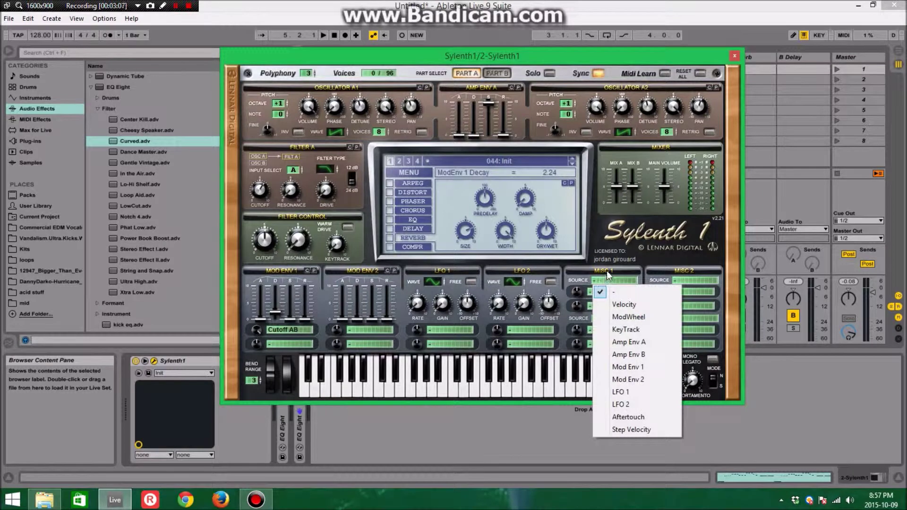
click(622, 317)
click(608, 289)
click(681, 334)
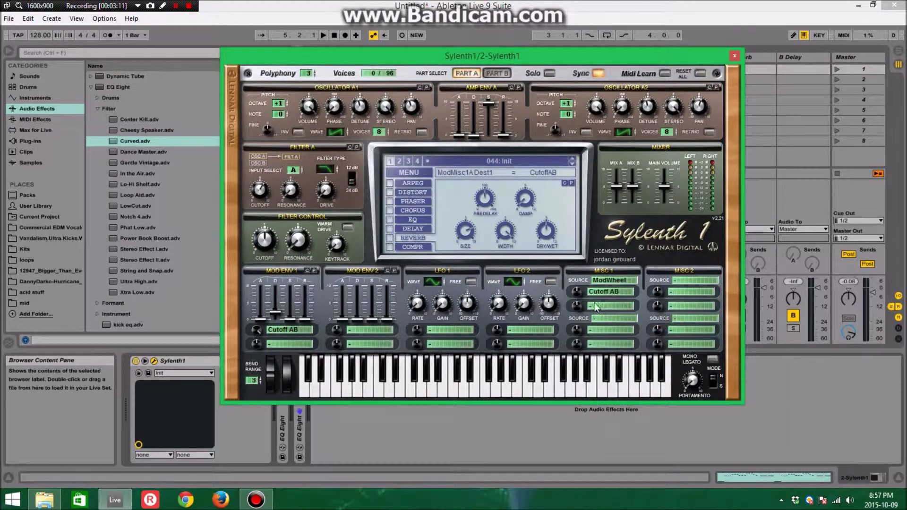
click(577, 294)
click(365, 387)
click(365, 388)
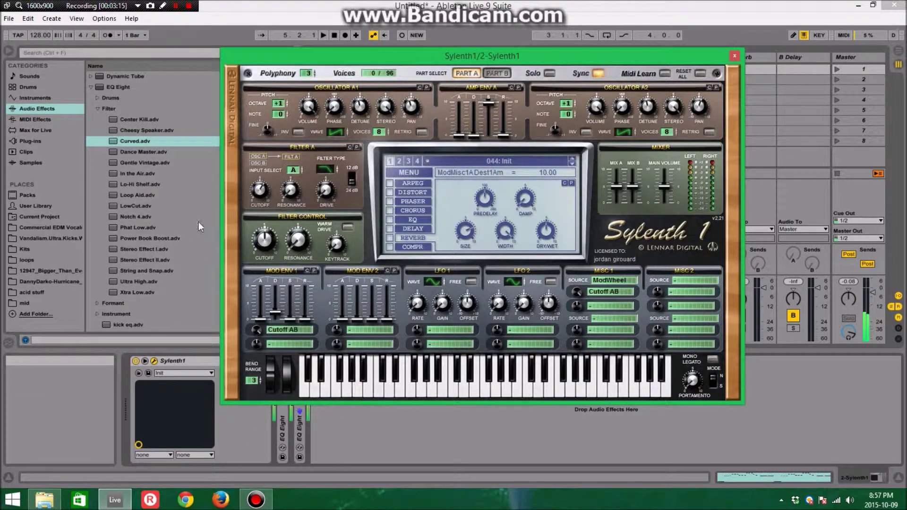
Try filter A's cutoff at 53.94 Hz, raise it again and audition the sound
drag(260, 188, 251, 204)
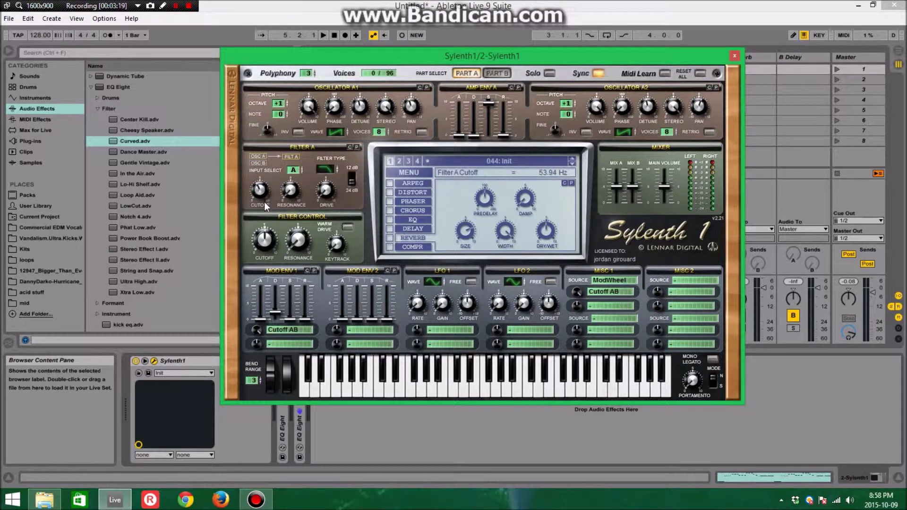
drag(263, 194, 269, 171)
click(375, 393)
click(376, 393)
Lower the Filter Control cutoff to 6.37 Hz, auditioning notes with the mod wheel at 0.00
drag(271, 247, 256, 254)
click(393, 376)
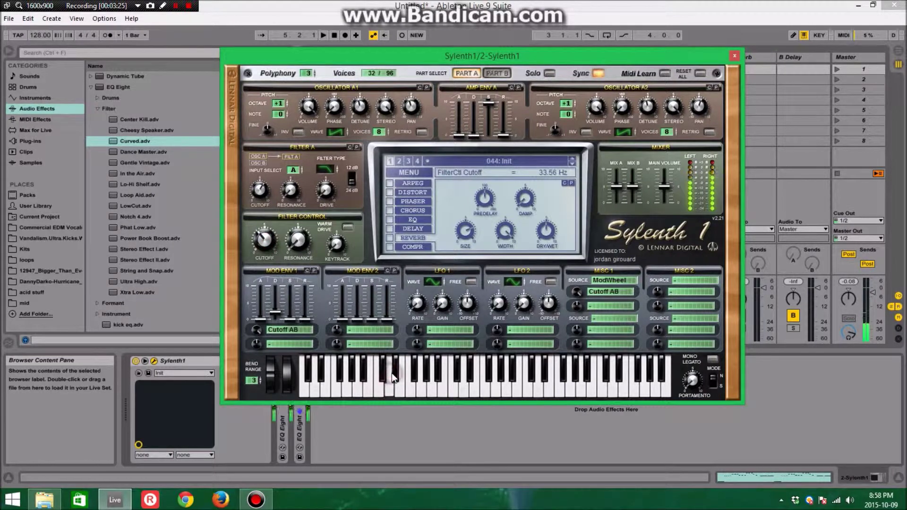
drag(287, 381, 286, 397)
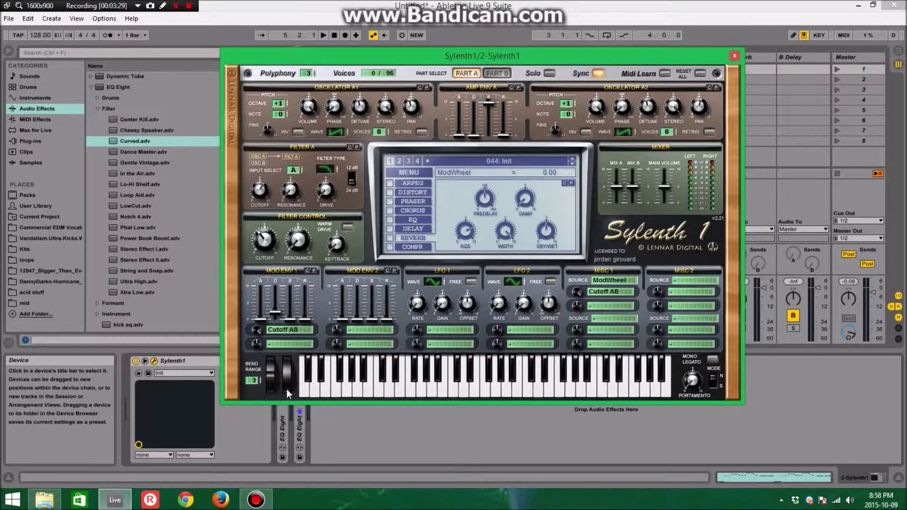
drag(263, 238, 260, 240)
click(410, 373)
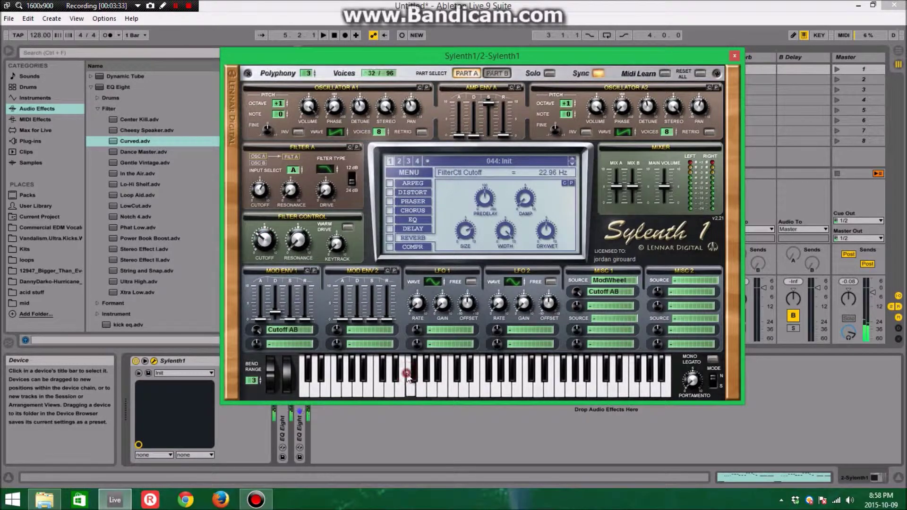
drag(265, 241, 264, 243)
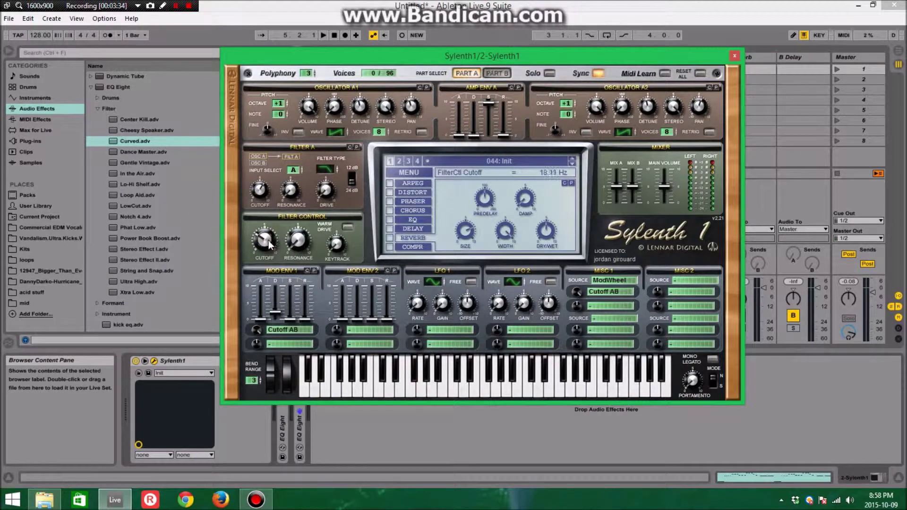
click(465, 388)
click(465, 387)
drag(268, 243, 269, 249)
click(430, 391)
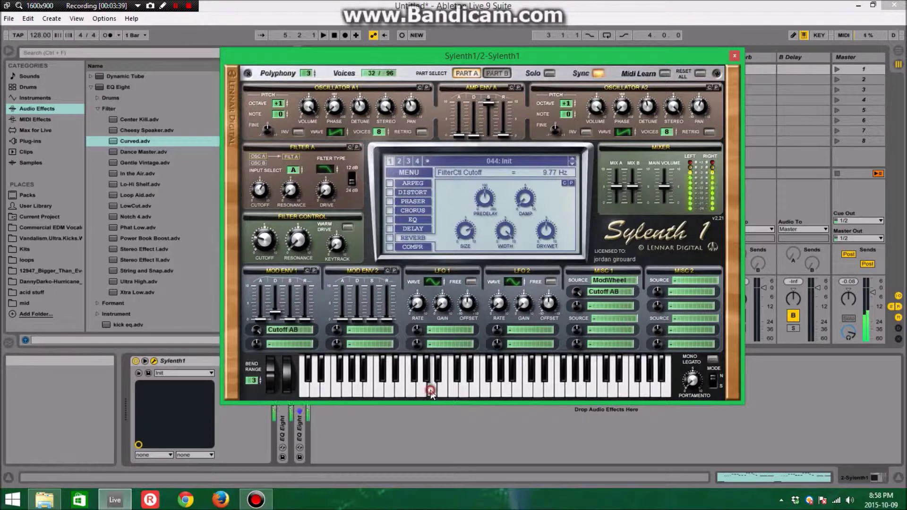
click(345, 390)
click(261, 241)
drag(262, 241, 262, 247)
click(364, 381)
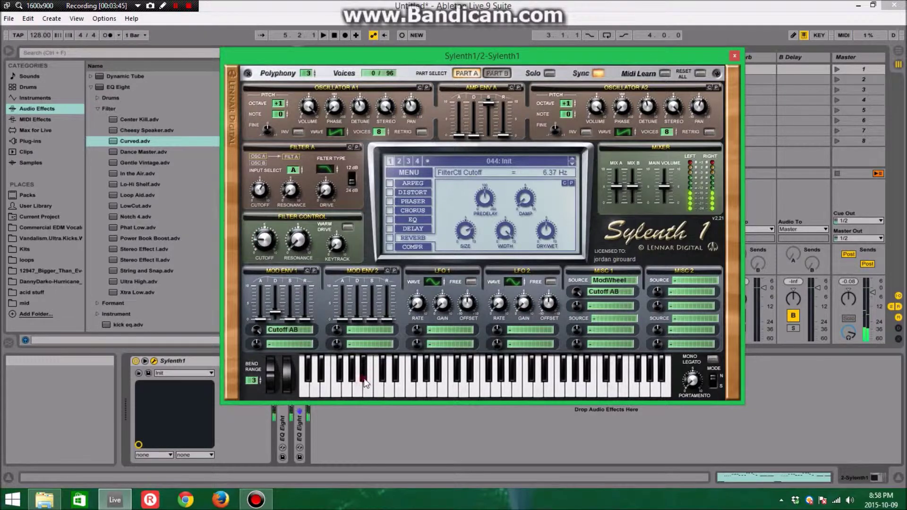
Audition the filter sweep with the mod wheel raised to 6.33 and lower the wheel again
drag(283, 391, 287, 371)
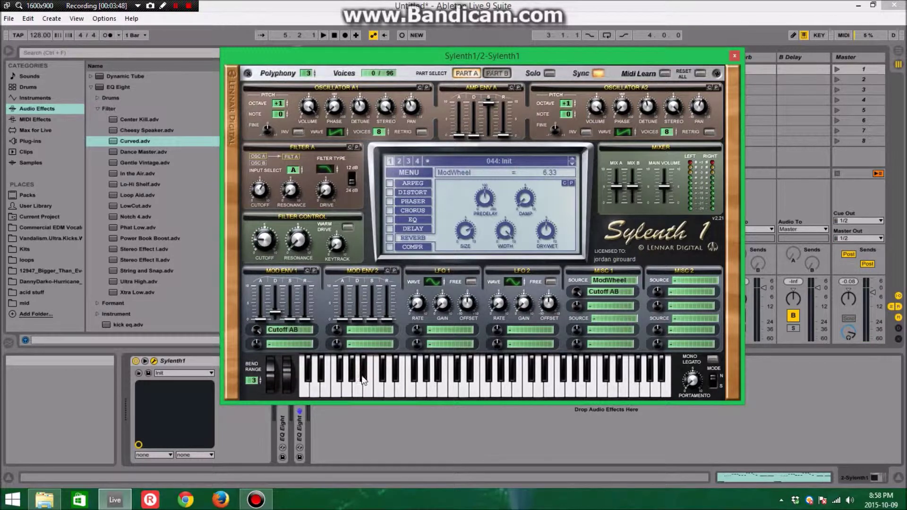
click(429, 366)
drag(290, 373, 287, 378)
Turn on the EQ effect, set its treble to 9.07 dB with the treble frequency at 5233.70 Hz, and audition notes
click(403, 220)
click(389, 219)
drag(442, 270, 445, 273)
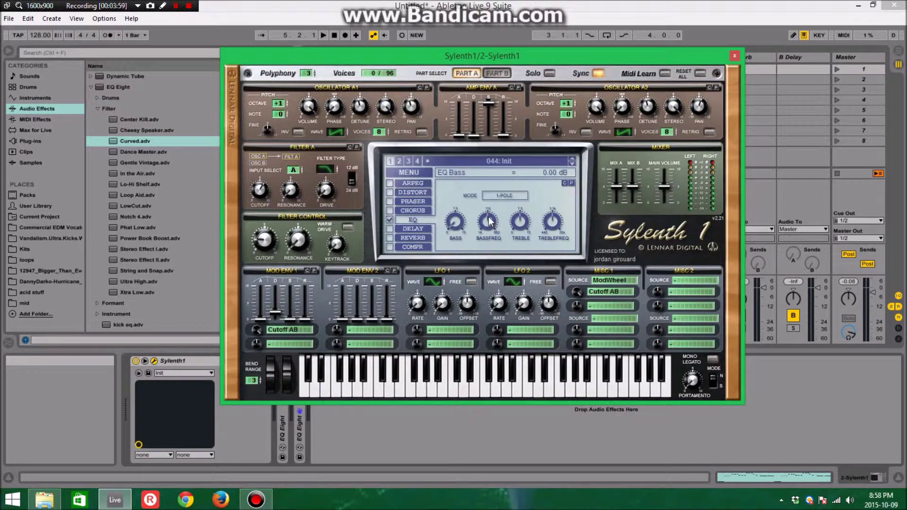
drag(490, 220, 530, 221)
click(465, 375)
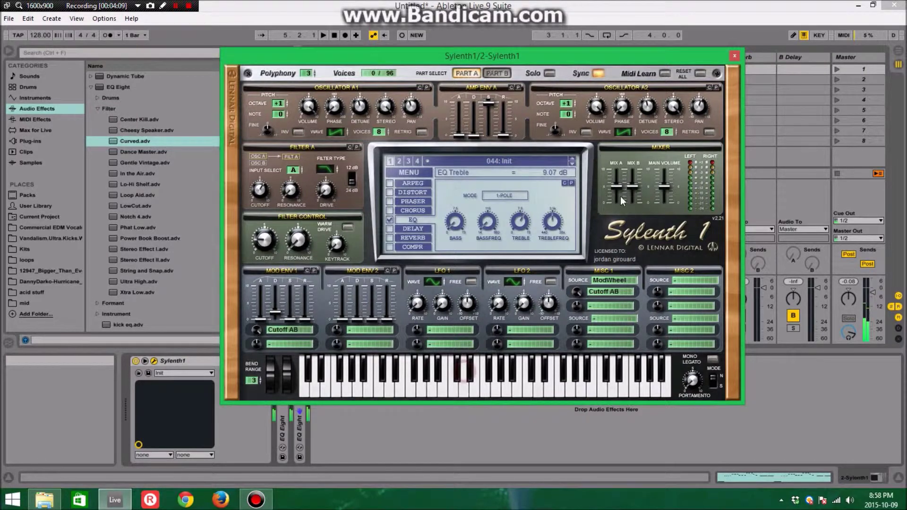
drag(552, 221, 560, 222)
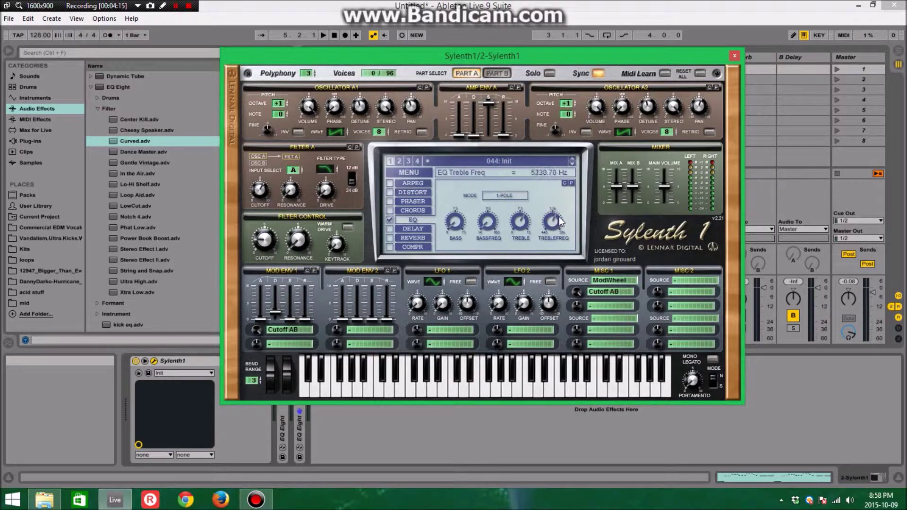
click(494, 389)
click(425, 387)
Turn on the delay effect, adjust its left delay time and set its low cut to 533.54 Hz
click(389, 229)
click(409, 232)
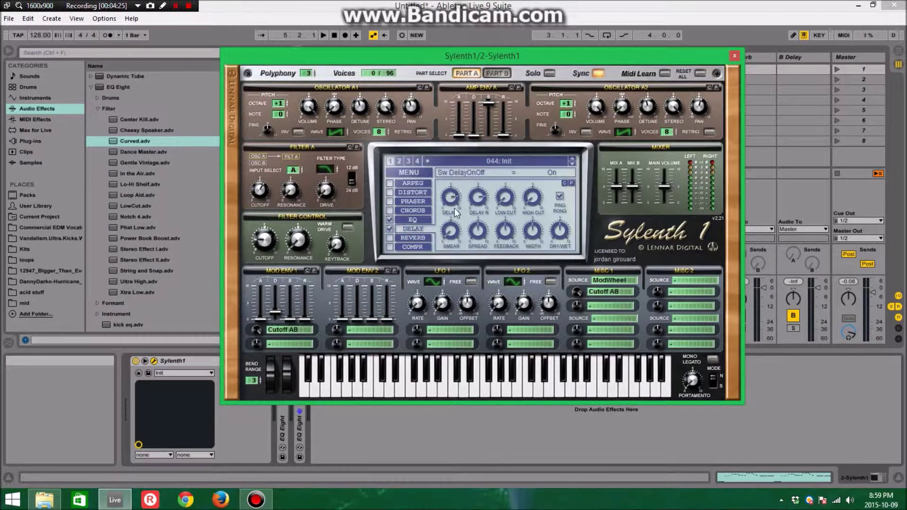
drag(453, 197, 443, 211)
drag(508, 204, 522, 145)
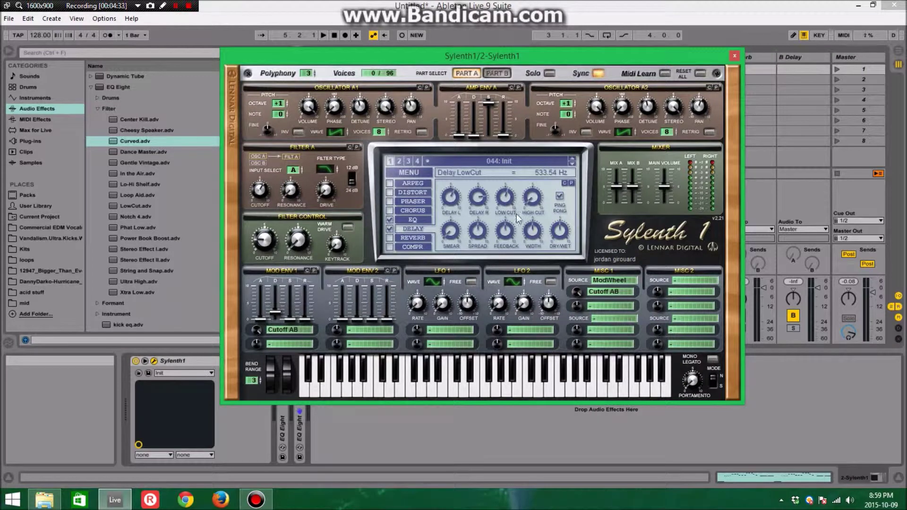
click(505, 201)
Adjust the delay's high cut, spread and width, set its dry/wet to 30.00 %, and audition notes
drag(531, 203, 479, 258)
click(475, 234)
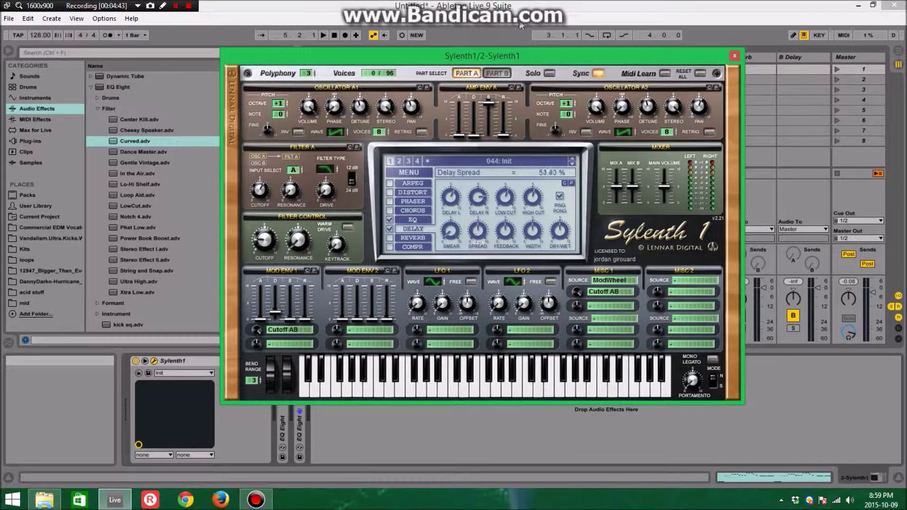
drag(524, 235, 558, 239)
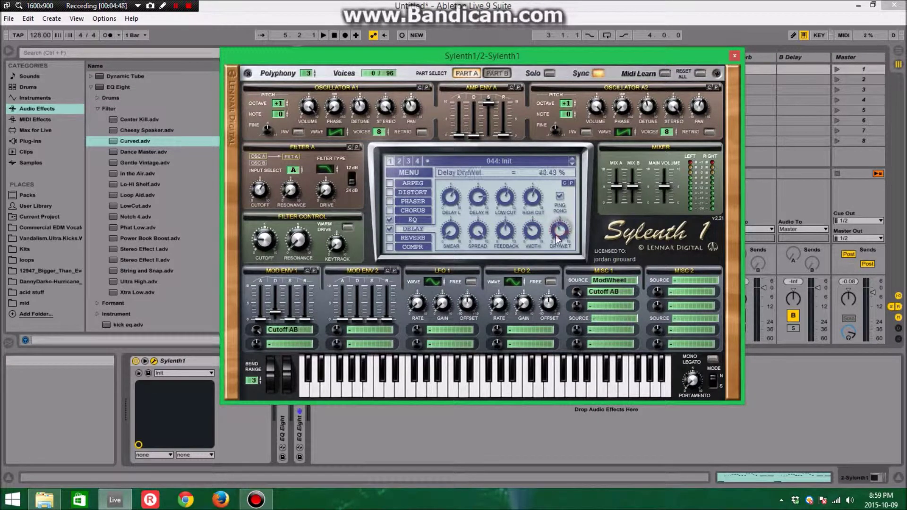
click(413, 394)
click(419, 392)
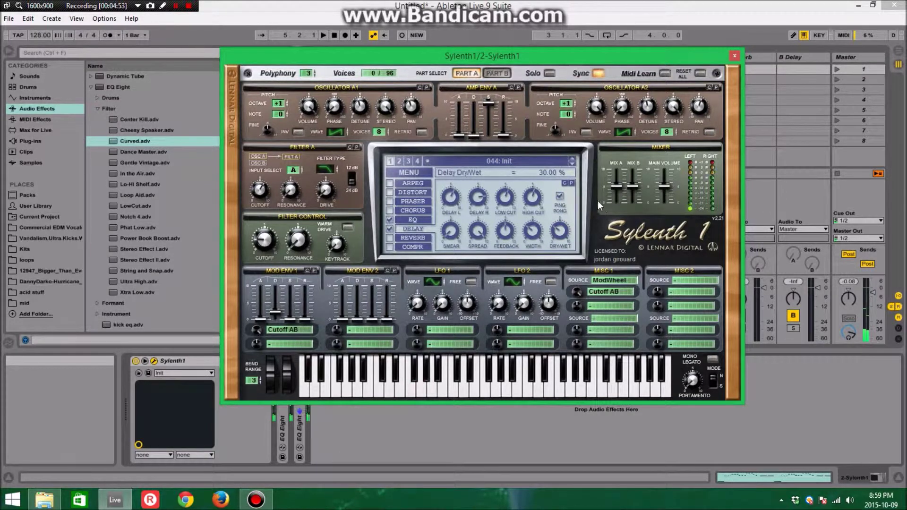
Turn on the reverb, set its size to 2.55, lower its predelay and dry/wet, and audition the sound
click(391, 238)
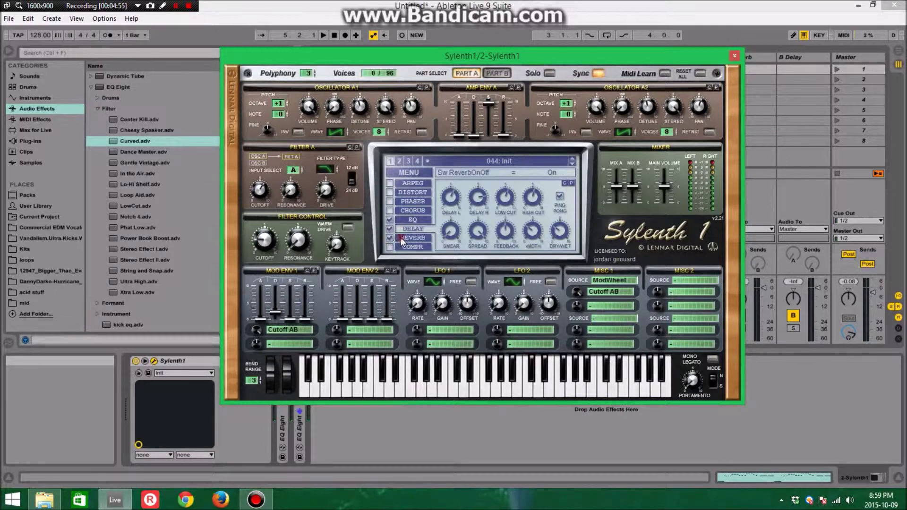
click(406, 239)
drag(465, 234, 454, 285)
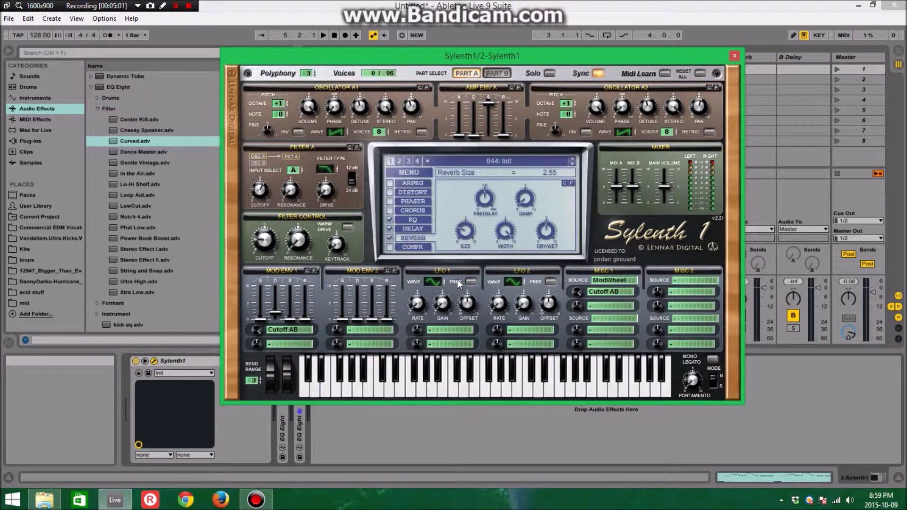
drag(484, 198, 475, 223)
drag(545, 231, 540, 242)
click(404, 374)
click(404, 373)
Set Mix A to 6.03 and filter A's drive to 1.10, auditioning notes with the changes
drag(620, 187, 620, 179)
click(423, 386)
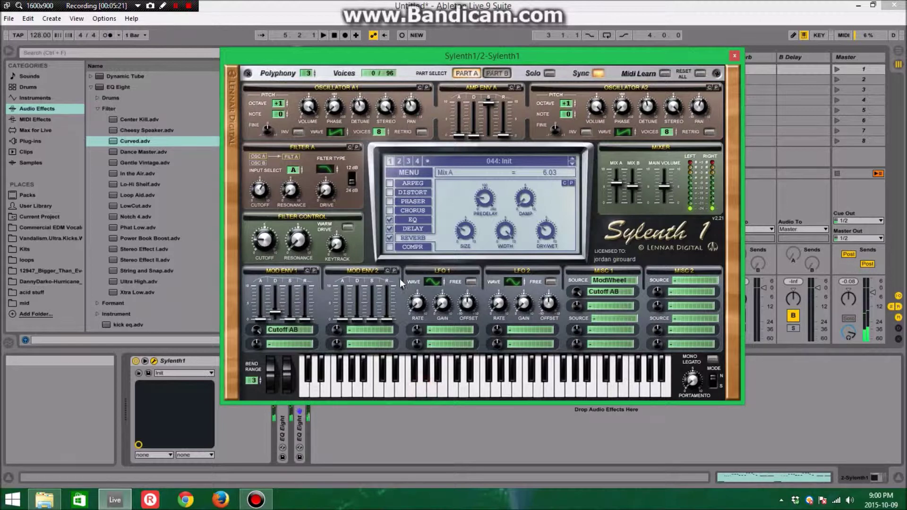
drag(325, 195, 335, 203)
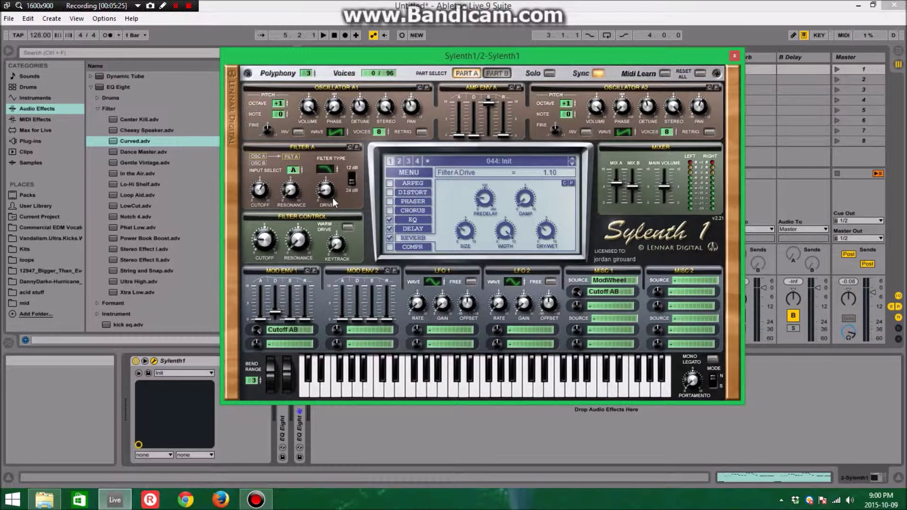
click(351, 177)
click(430, 389)
Lower the mod wheel to 1.43, audition a note and close the synth window
click(271, 376)
drag(286, 376, 288, 388)
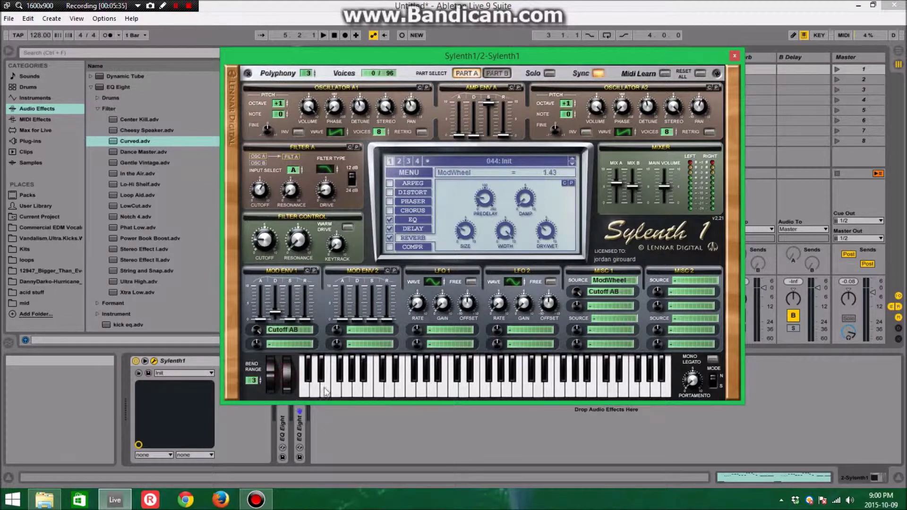
click(354, 389)
click(735, 56)
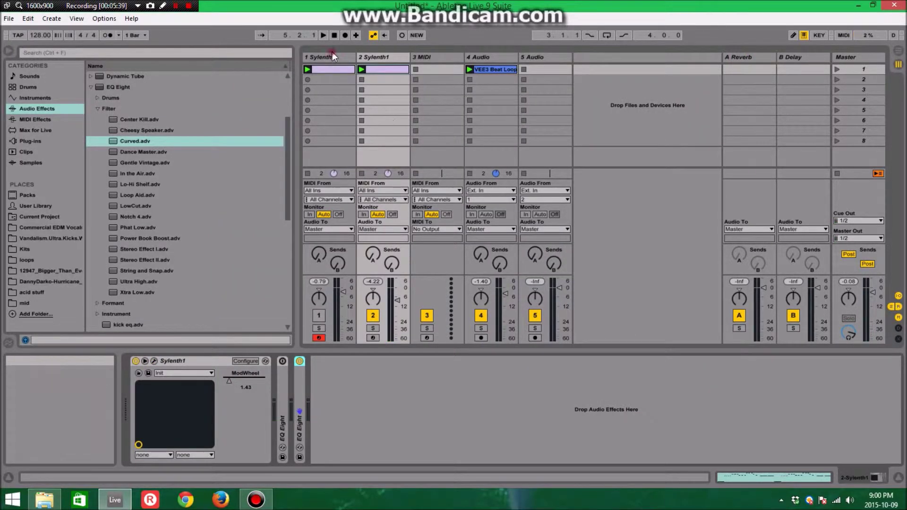
Delete the first Sylenth1 track, the empty MIDI track and the empty audio track
click(325, 55)
key(Delete)
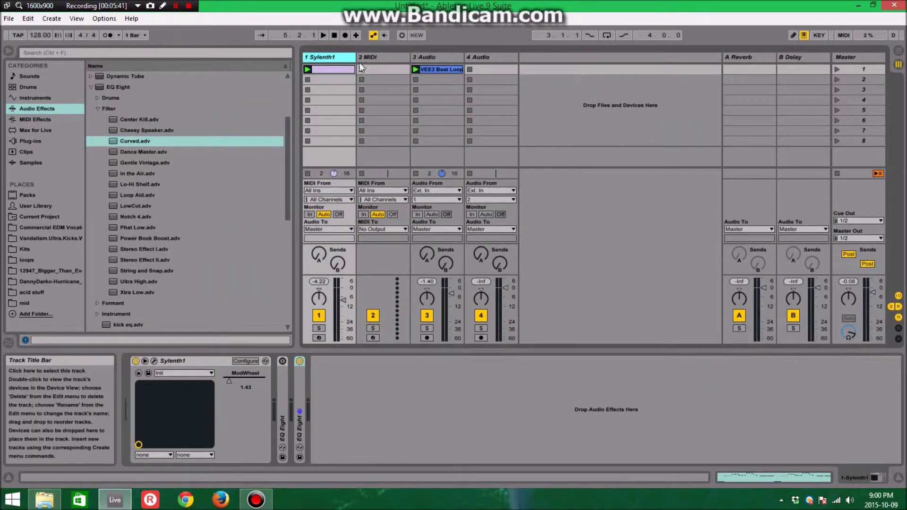
click(382, 61)
key(Delete)
click(432, 57)
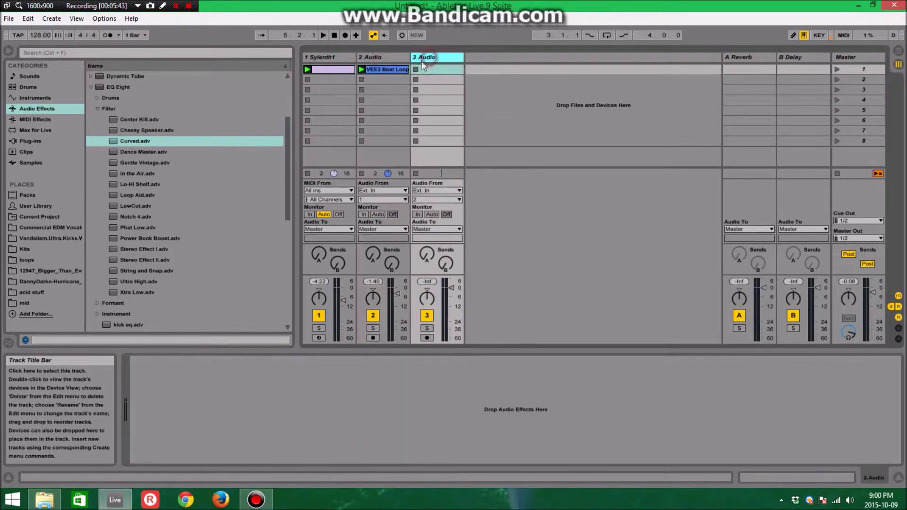
key(Delete)
Play the remaining Sylenth1 track with the beat loop while sweeping its mod wheel, leave the wheel at 5.10 and close the synth
click(335, 58)
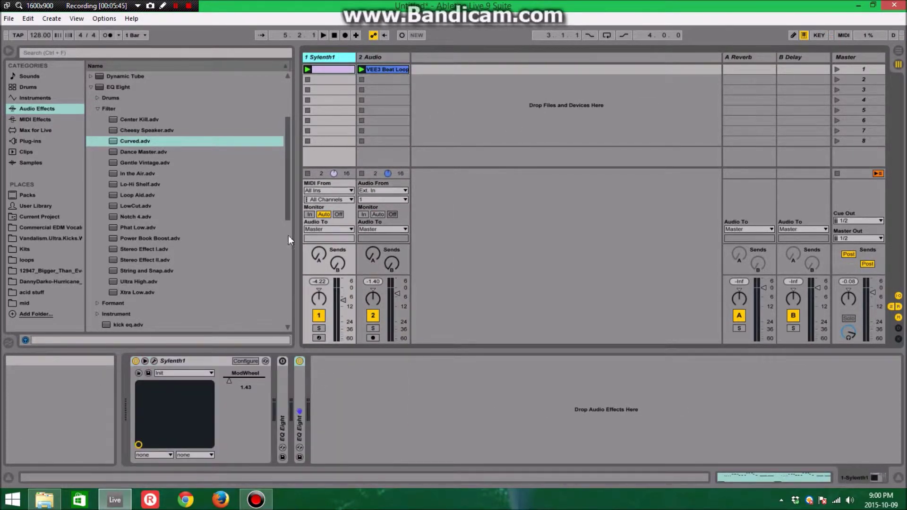
key(space)
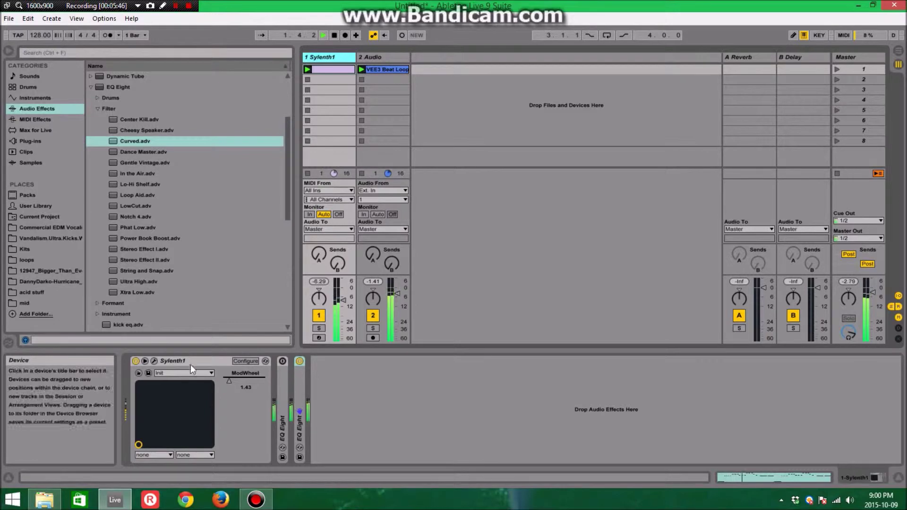
click(155, 361)
drag(288, 378, 290, 328)
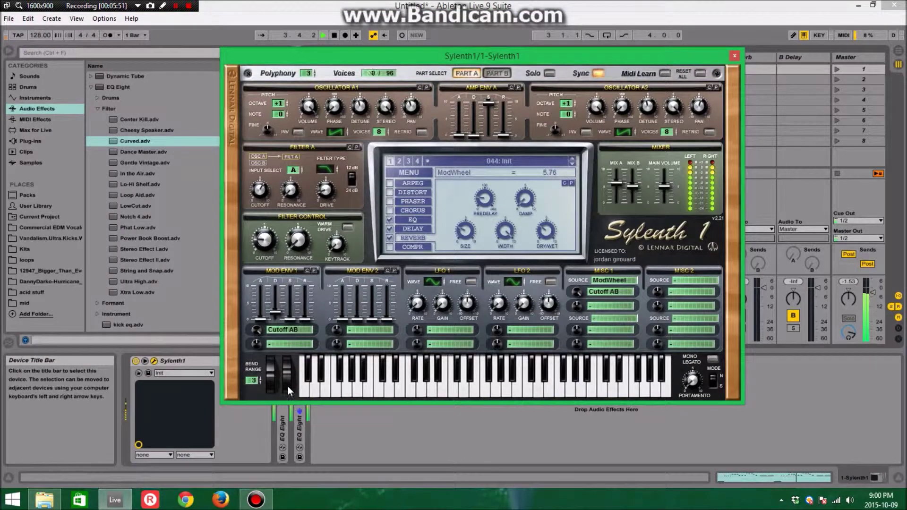
mouse_move(287, 386)
mouse_down()
mouse_move(292, 367)
mouse_move(282, 396)
mouse_up()
click(734, 56)
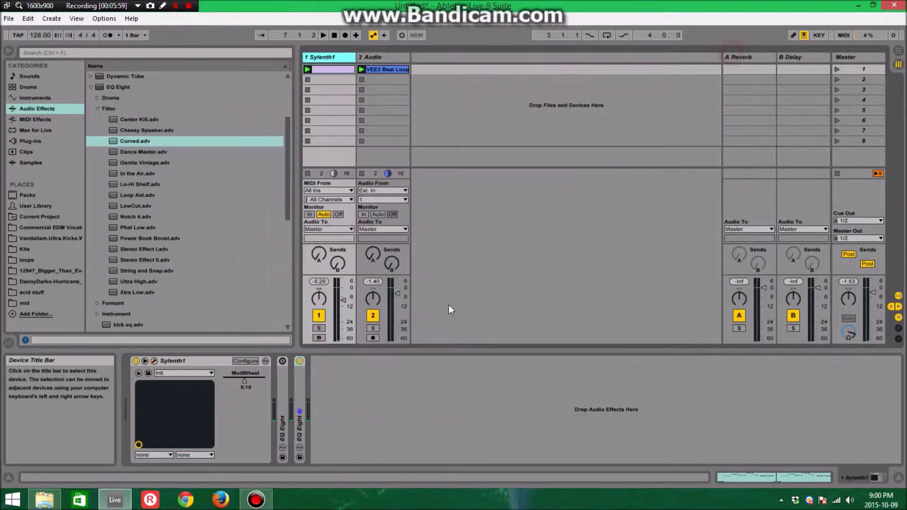
Expand the second EQ Eight on the Sylenth1 track, bypass it, audition the loop without it and collapse the device
double_click(299, 390)
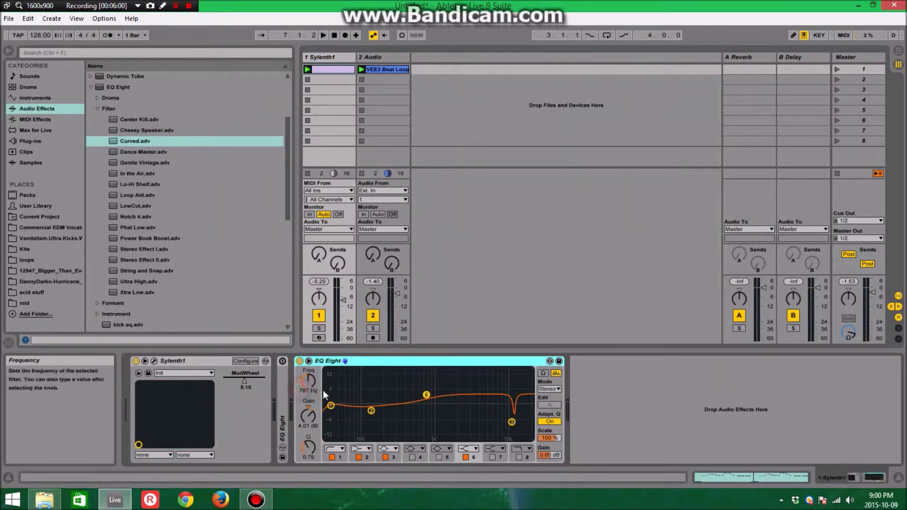
click(299, 361)
key(space)
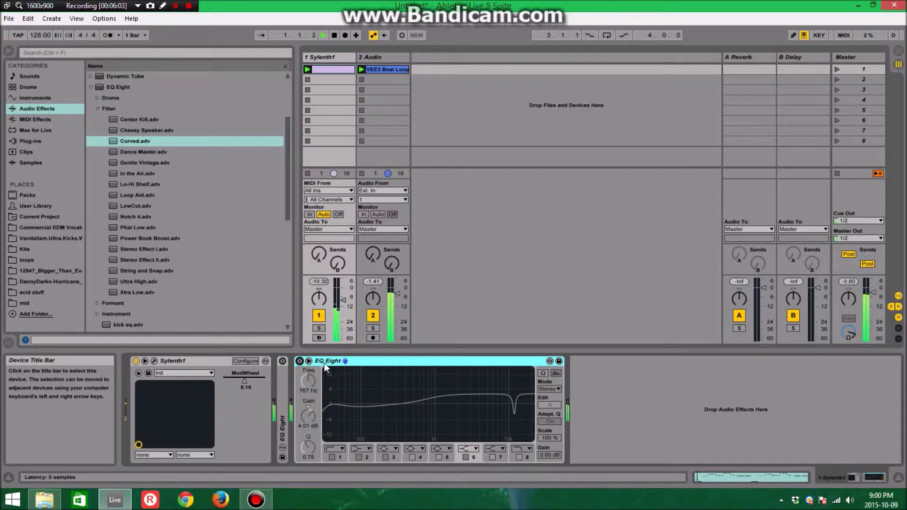
double_click(377, 361)
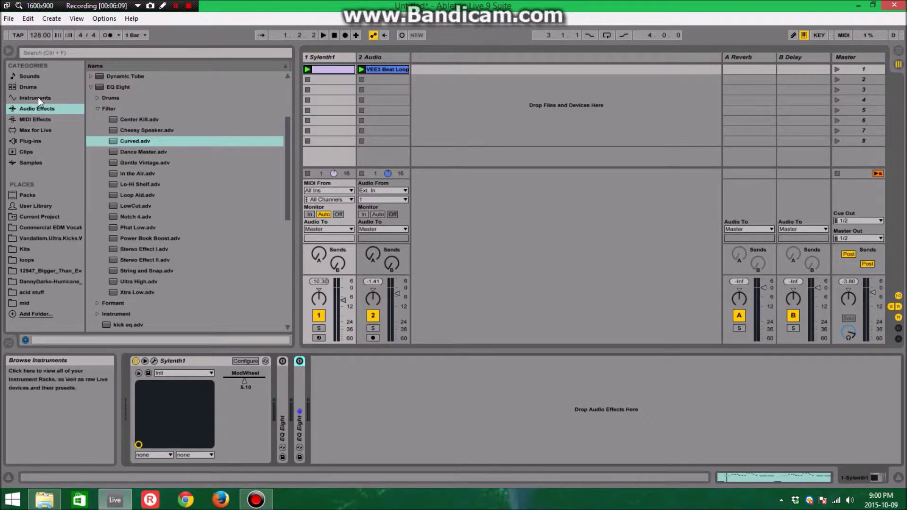
Collapse the EQ Eight presets in the browser and search the plug-ins for "imag"
click(98, 108)
click(90, 87)
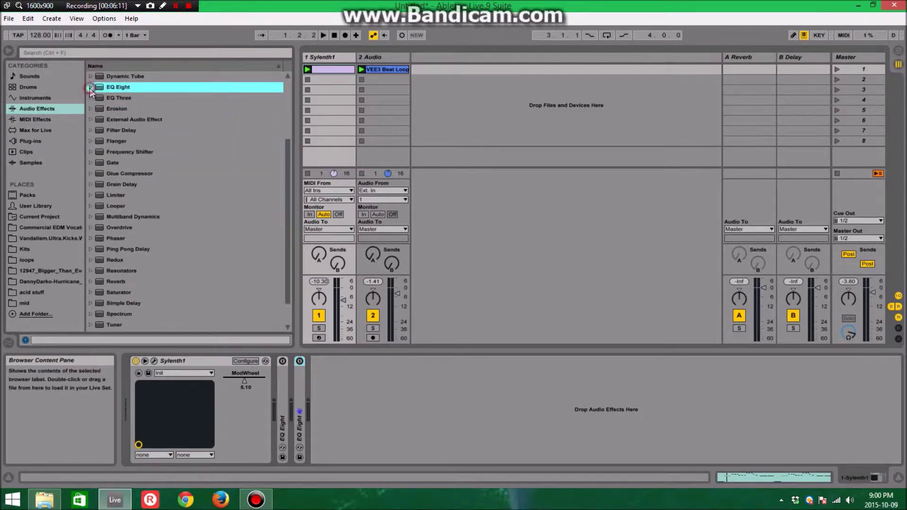
click(32, 142)
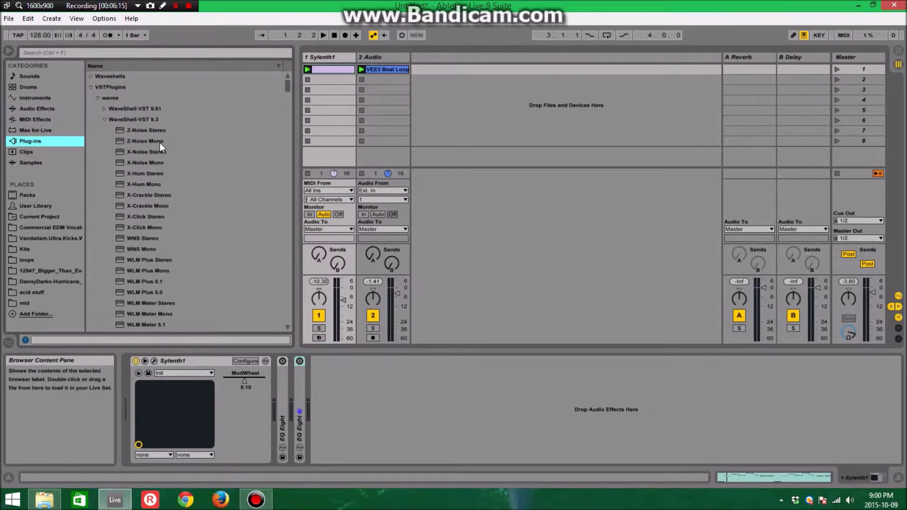
click(77, 54)
text(sh)
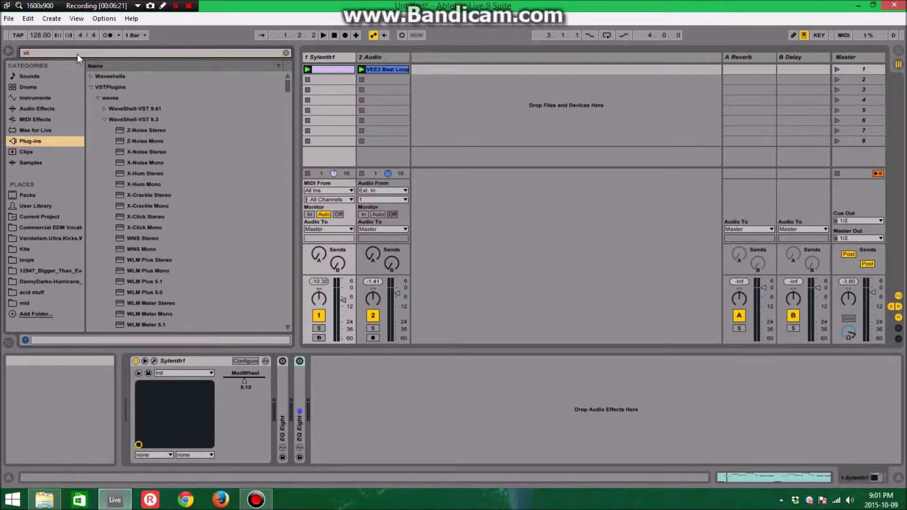
text(er)
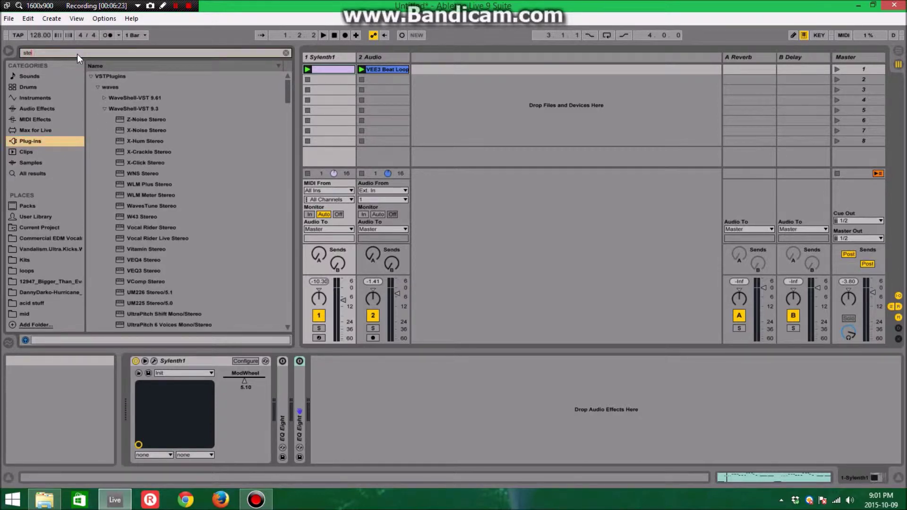
key(BackSpace)
key(BackSpace)
key(BackSpace)
text(imag)
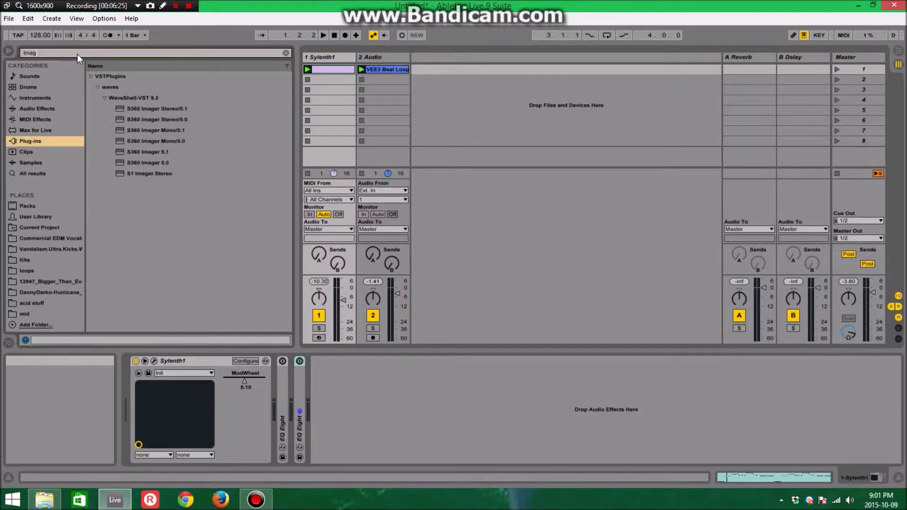
Add S1 Imager Stereo after the EQs on the Sylenth1 track, set its width to 2.94 and close its window
drag(146, 174, 338, 384)
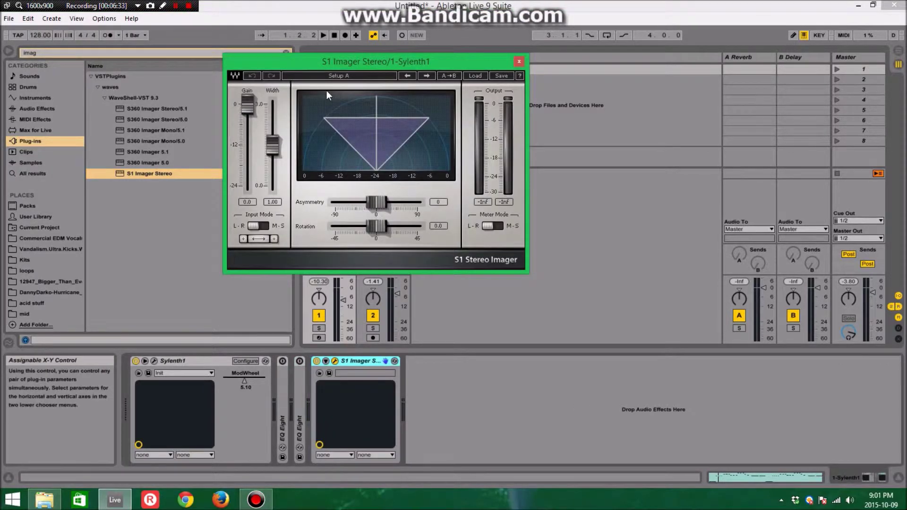
drag(272, 145, 272, 105)
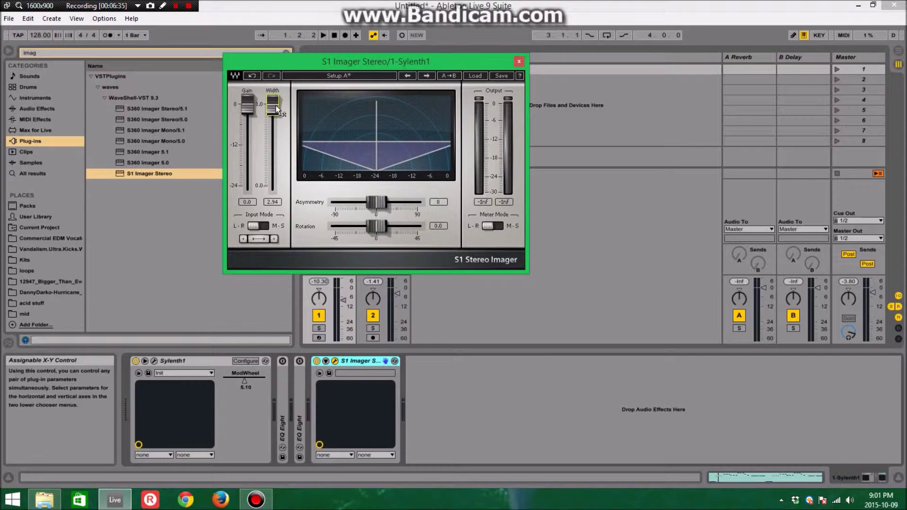
click(519, 62)
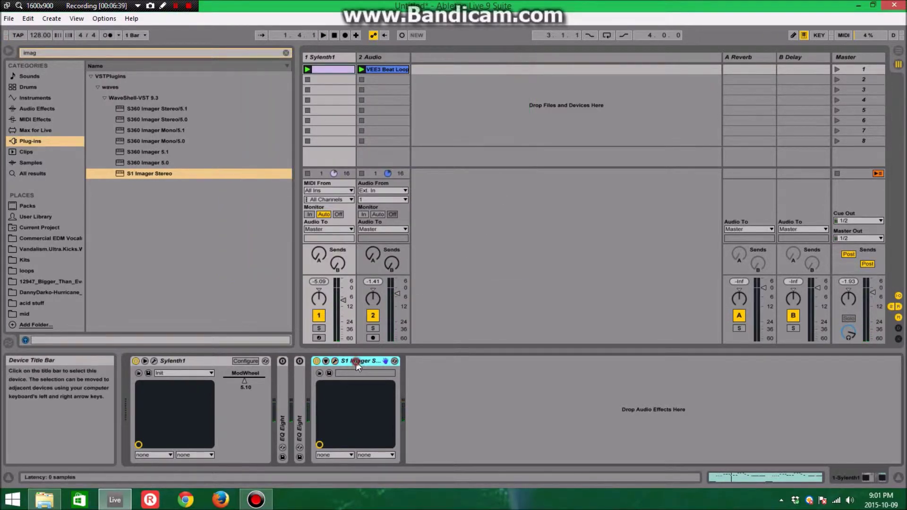
Re-enable the second EQ Eight and play the loop, comparing the sound with S1 Imager bypassed and enabled
double_click(299, 377)
key(space)
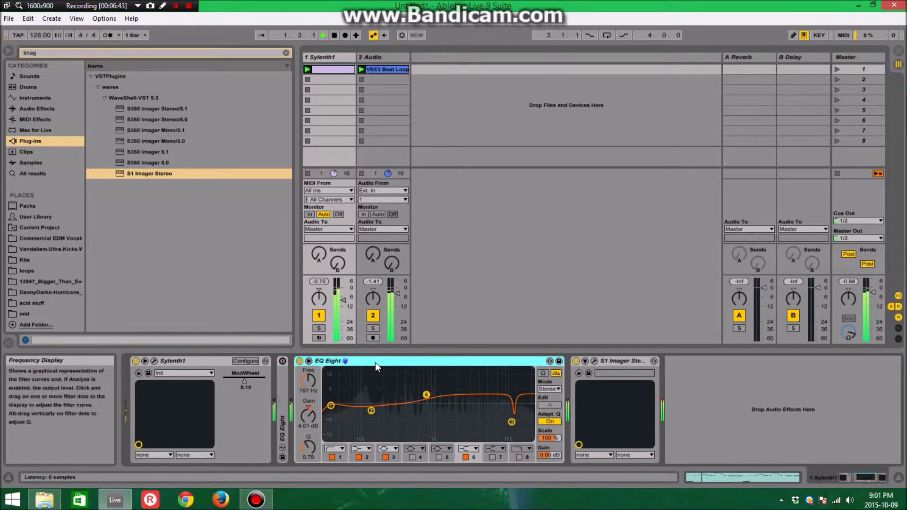
click(576, 362)
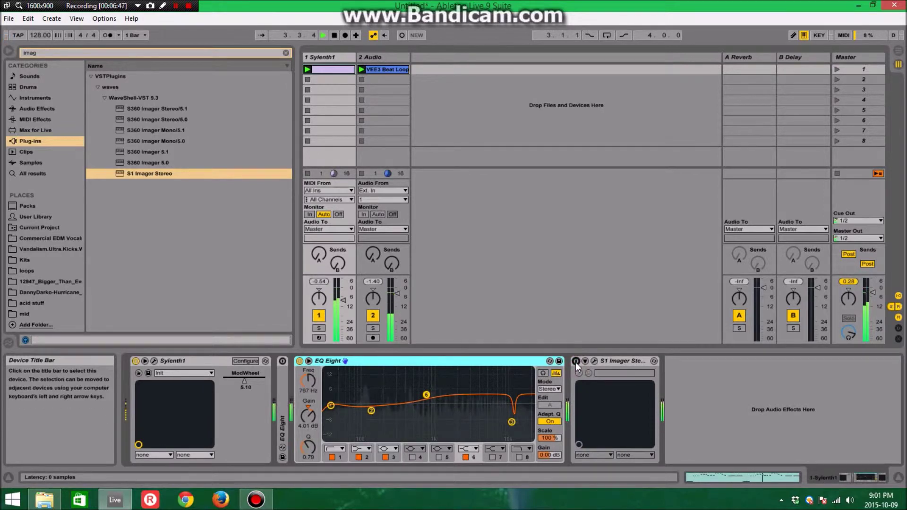
click(576, 362)
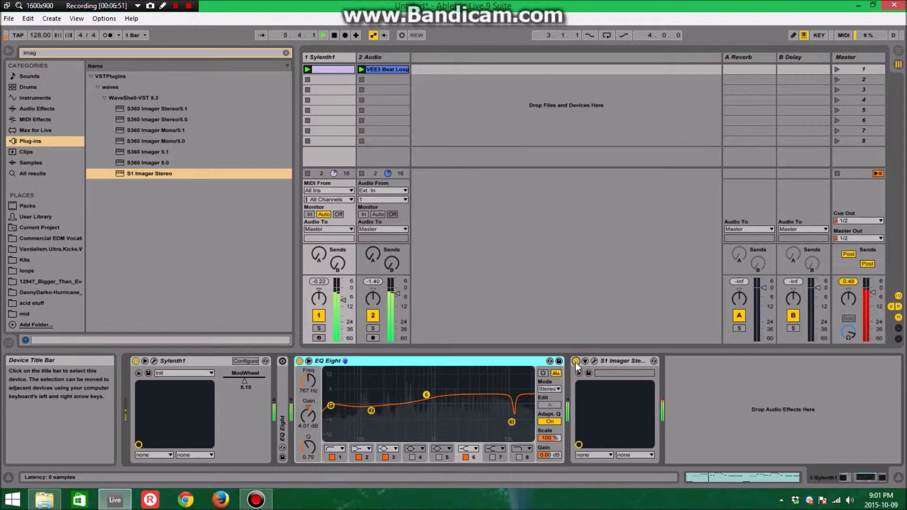
double_click(495, 362)
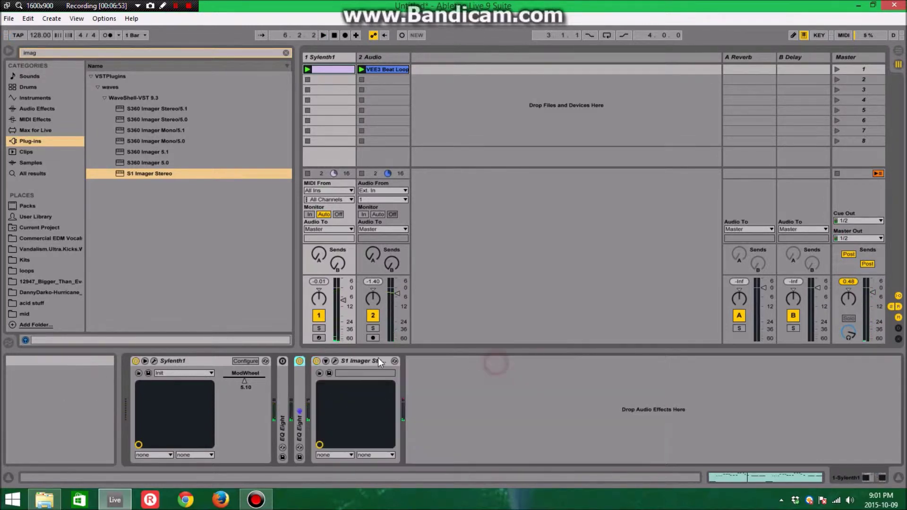
Collapse S1 Imager Stereo and add the Utility audio effect after it on the Sylenth1 track, clearing the browser's search text
double_click(364, 361)
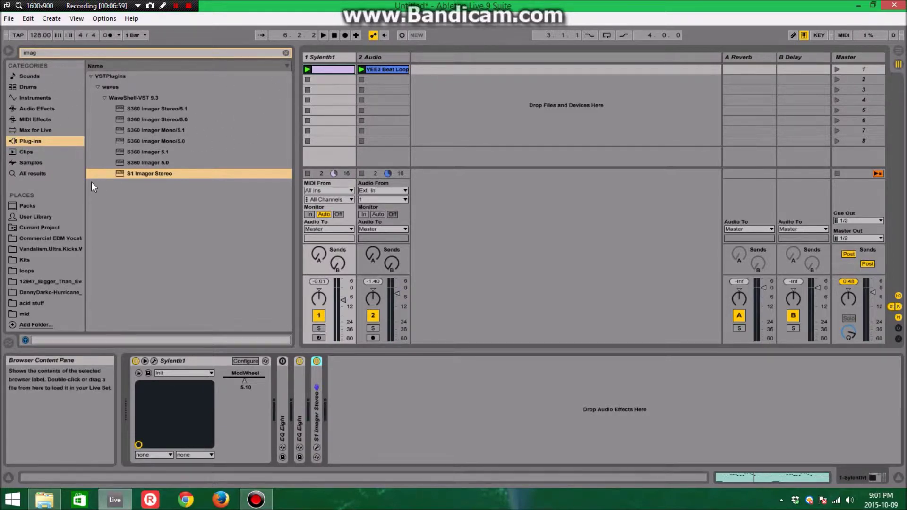
click(33, 109)
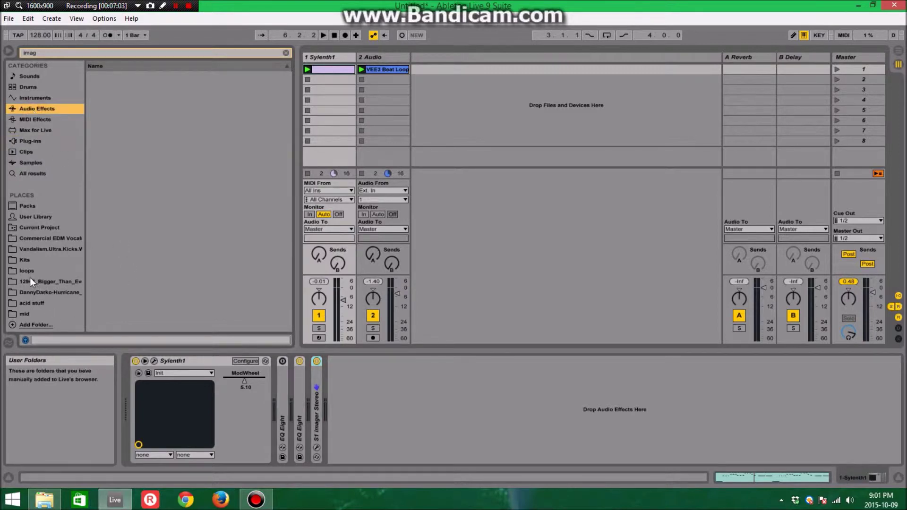
click(40, 50)
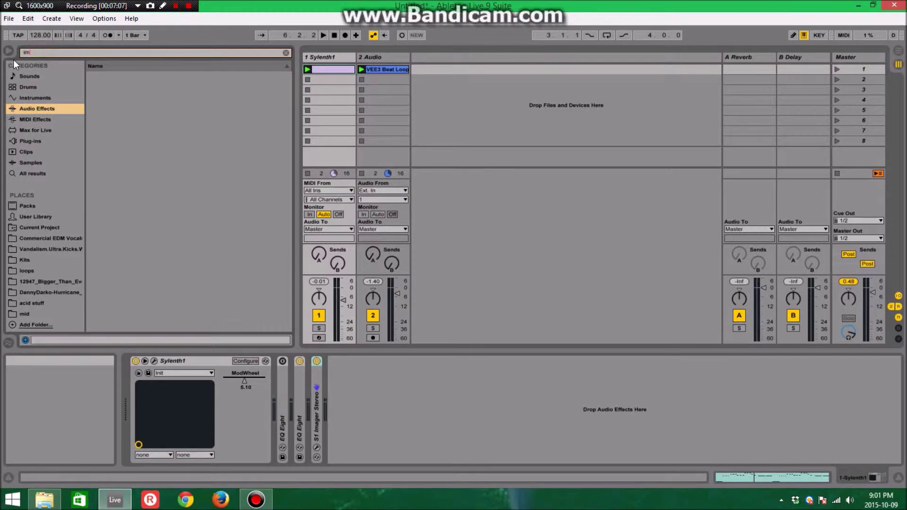
key(Escape)
scroll(112, 259, down, 1)
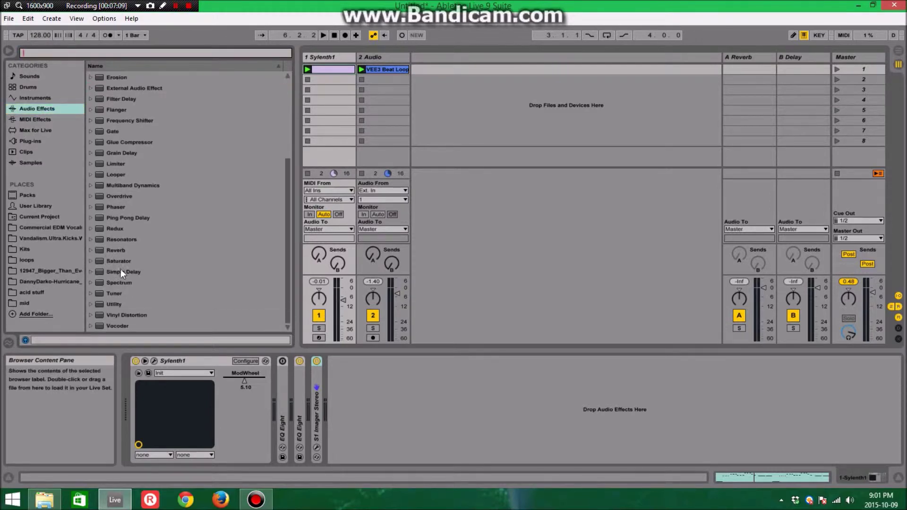
drag(112, 305, 362, 407)
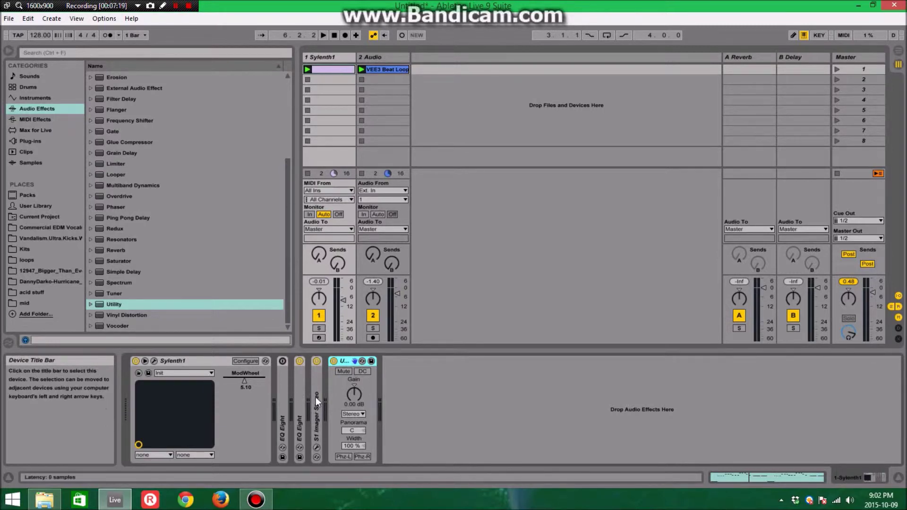
Sweep Utility's stereo width down and up to try its range, leaving it at 72 %
drag(355, 444, 355, 449)
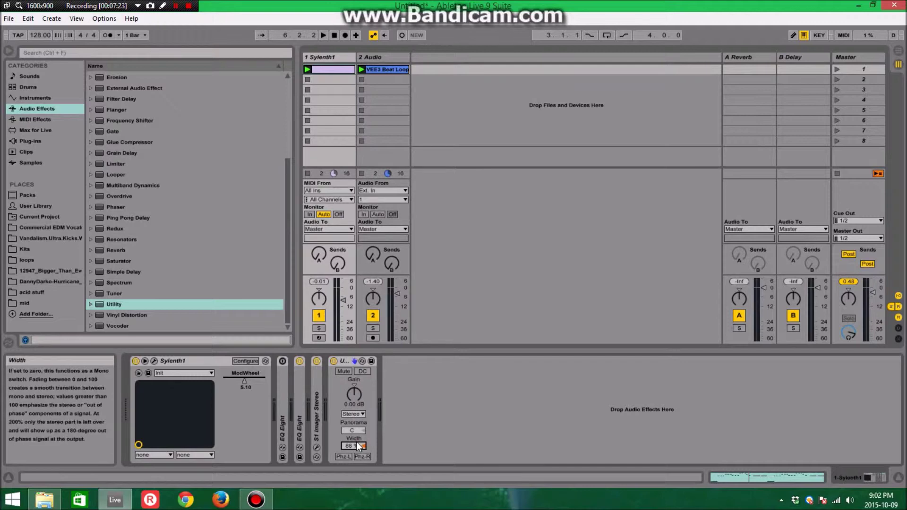
drag(358, 446, 358, 402)
drag(353, 446, 353, 491)
drag(361, 446, 360, 449)
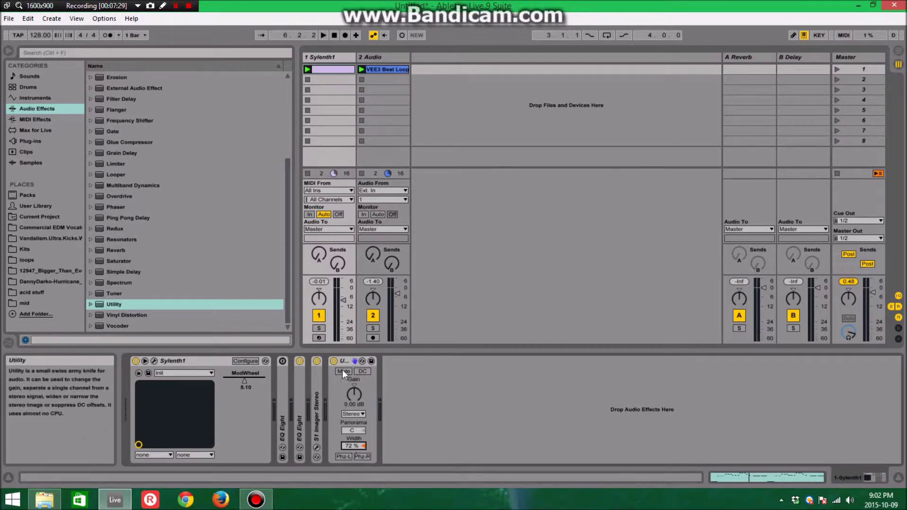
Set Utility's width to 86 % while auditioning the loop, and collapse the Sylenth1 and Utility devices
double_click(205, 362)
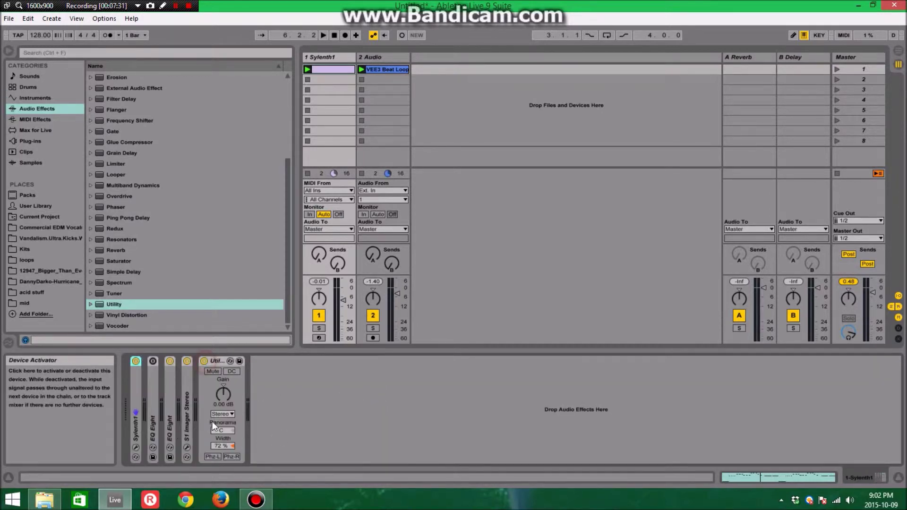
key(space)
drag(218, 446, 218, 297)
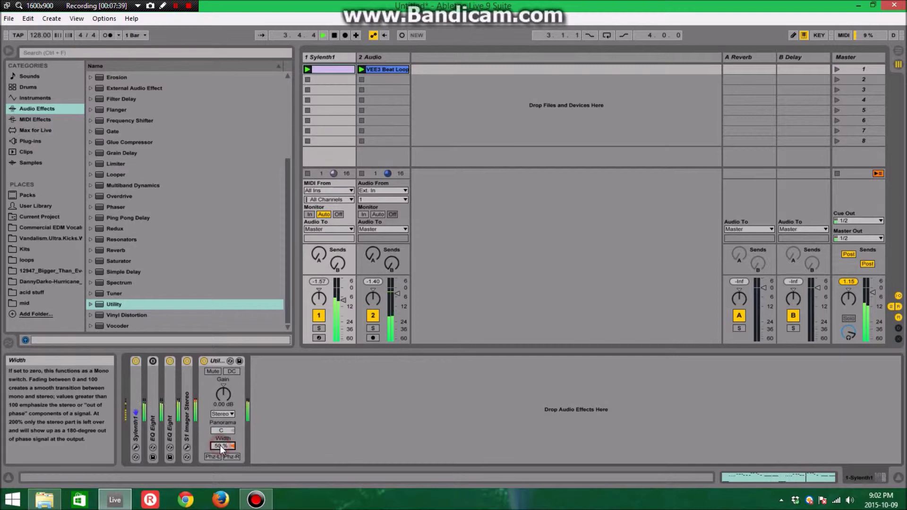
drag(229, 448, 228, 489)
drag(225, 447, 225, 428)
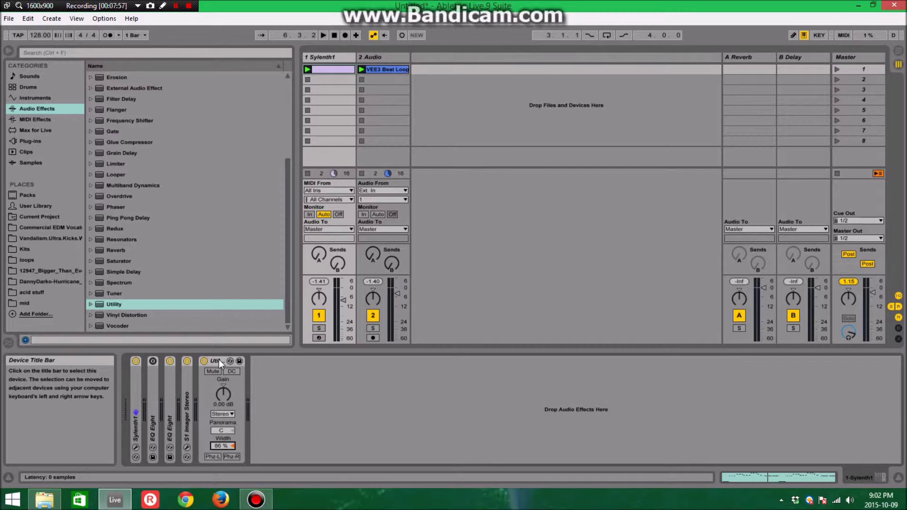
double_click(219, 359)
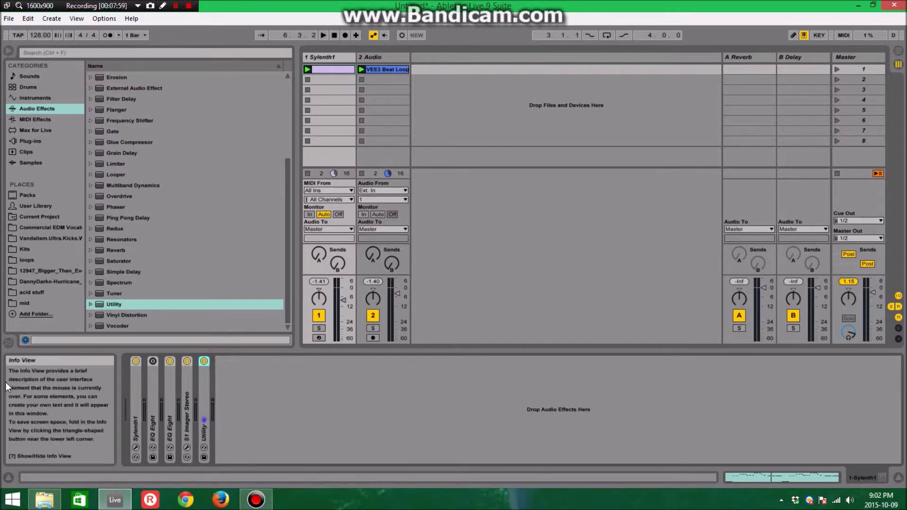